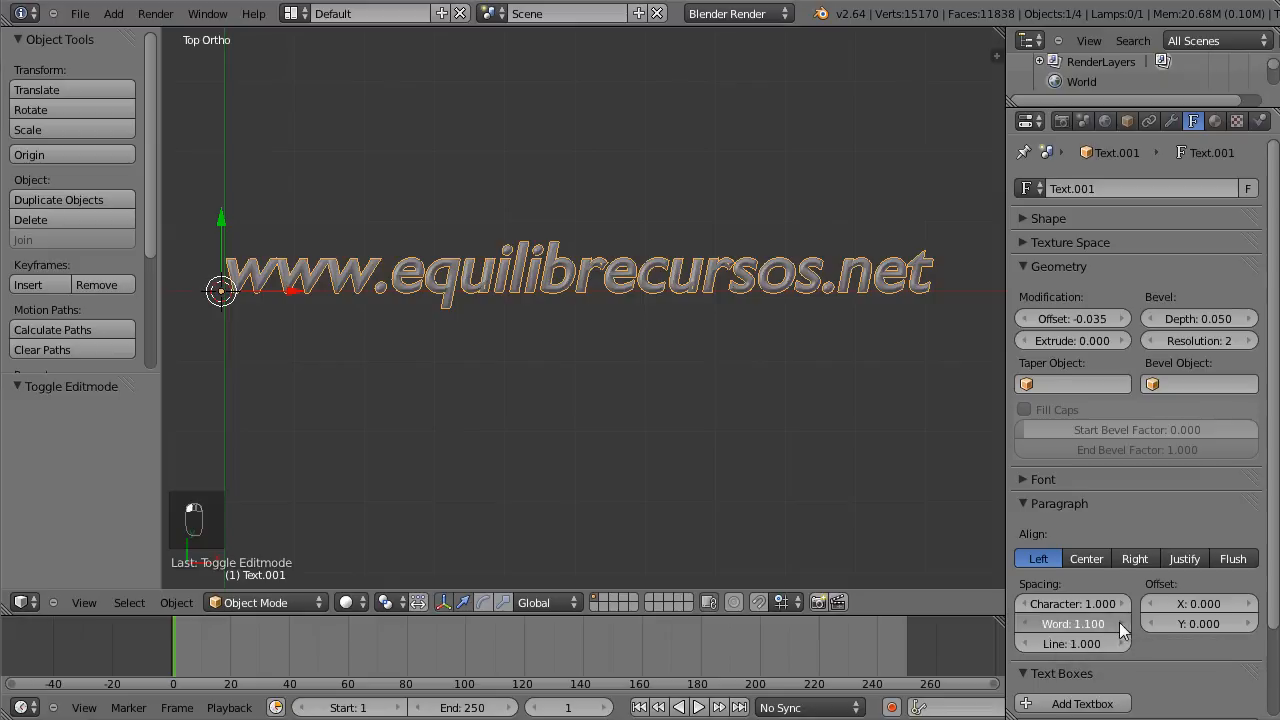
Set the text's word spacing to 1.000, and try a wider line spacing before returning it to 1.000.
{"action": "left_click", "coordinate": [1028, 622]}
{"action": "left_click", "coordinate": [1028, 622]}
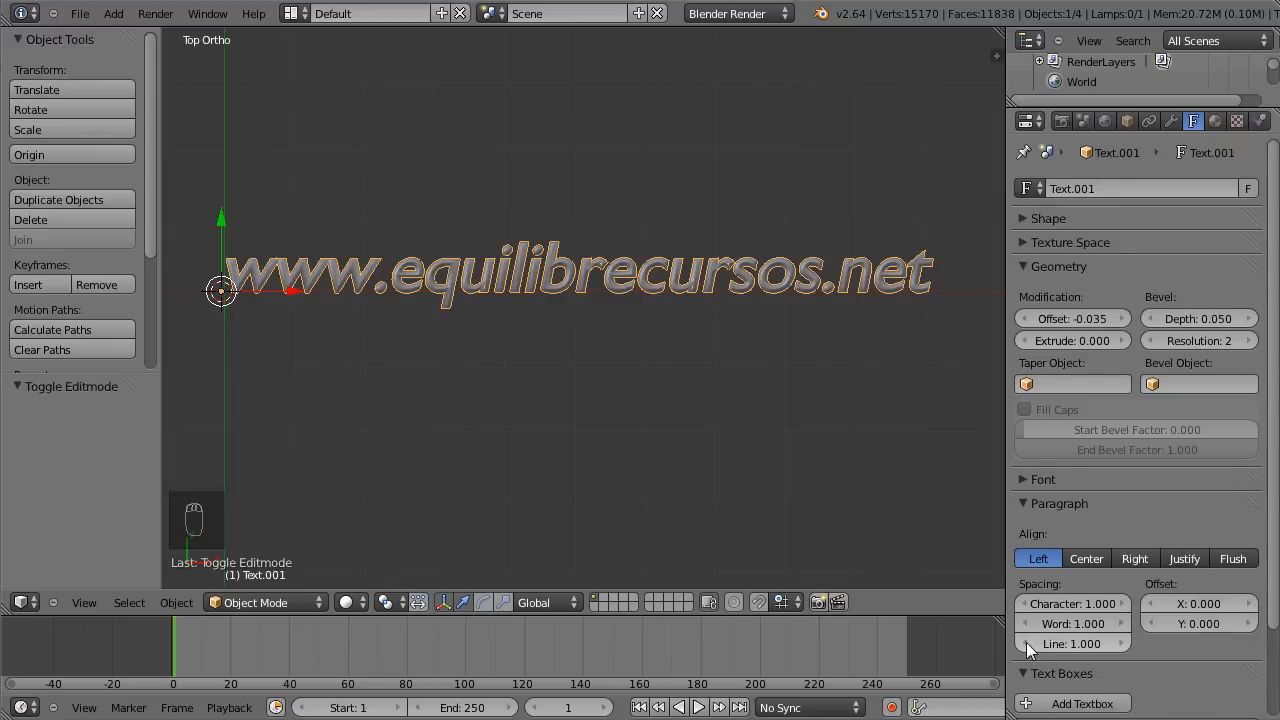
{"action": "left_click", "coordinate": [1119, 643]}
{"action": "left_click", "coordinate": [1119, 643]}
{"action": "left_click", "coordinate": [1025, 643]}
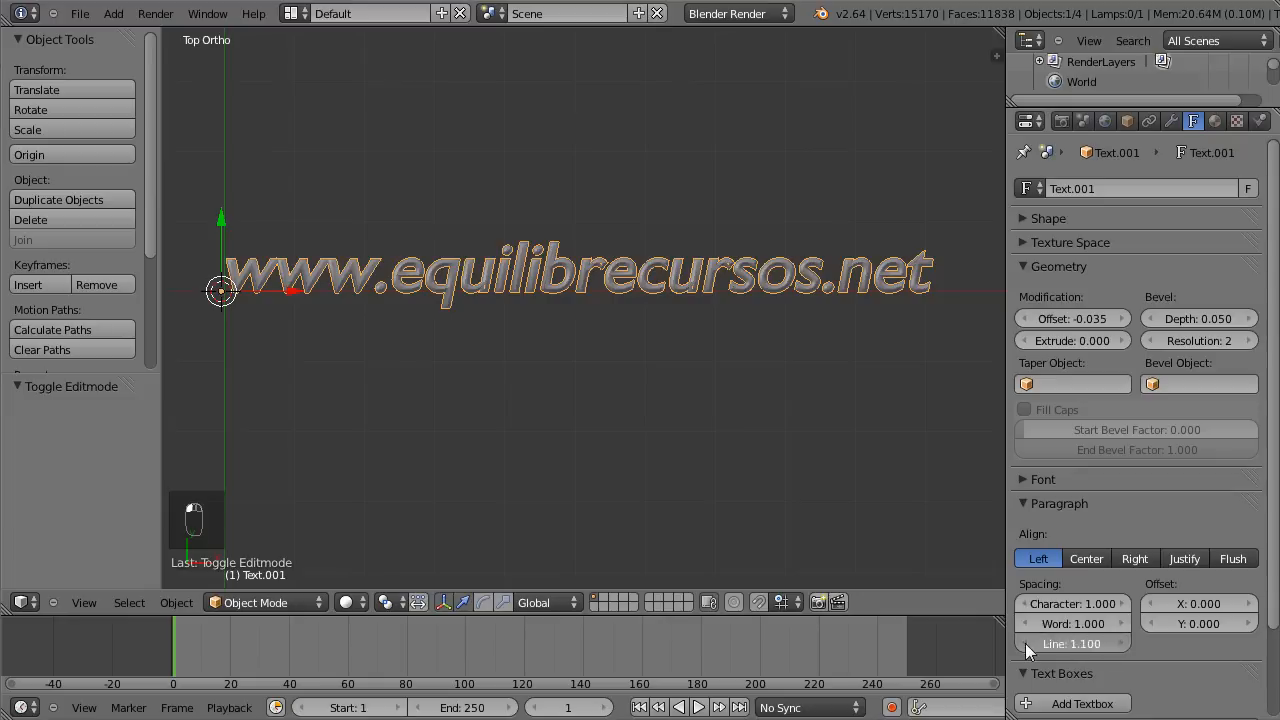
{"action": "left_click", "coordinate": [1025, 643]}
Try a vertical paragraph offset of about 0.022 on the text, and reset it to its default.
{"action": "mouse_move", "coordinate": [1181, 607]}
{"action": "left_mouse_down"}
{"action": "mouse_move", "coordinate": [1224, 606]}
{"action": "mouse_move", "coordinate": [1145, 581]}
{"action": "mouse_move", "coordinate": [1170, 622]}
{"action": "mouse_move", "coordinate": [1217, 621]}
{"action": "mouse_move", "coordinate": [1168, 628]}
{"action": "left_mouse_up"}
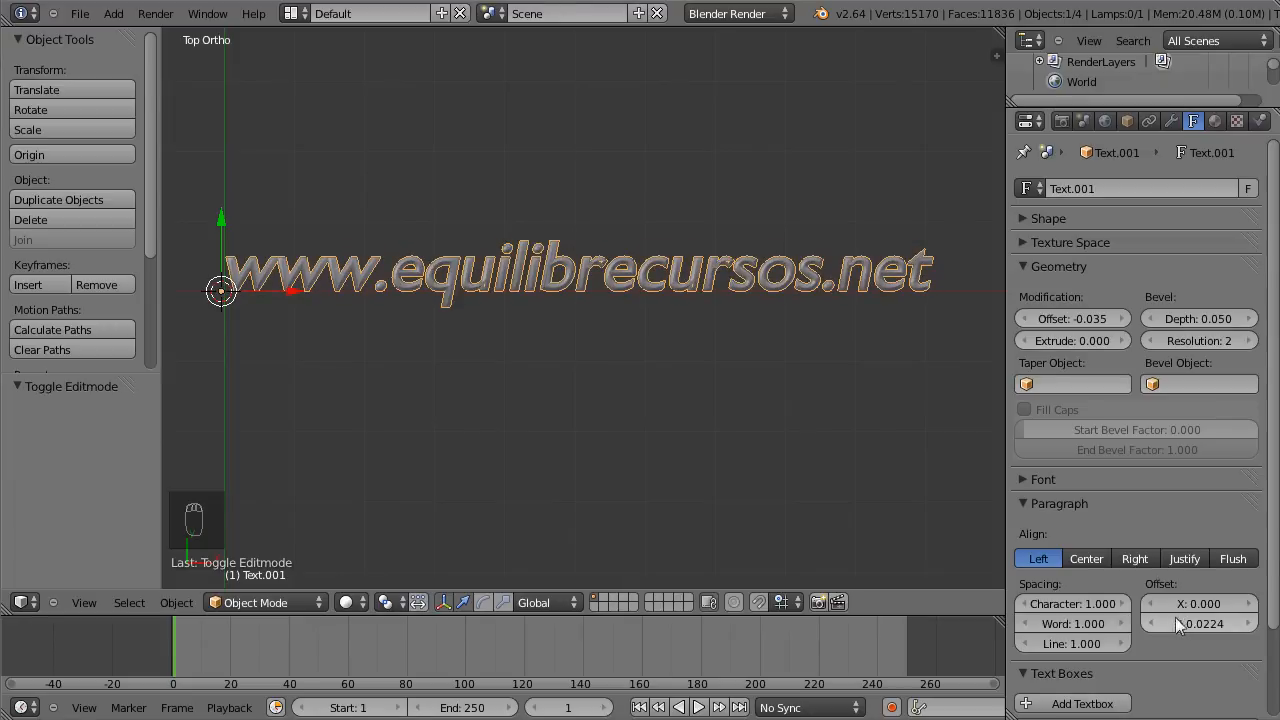
{"action": "key", "text": "KP_0"}
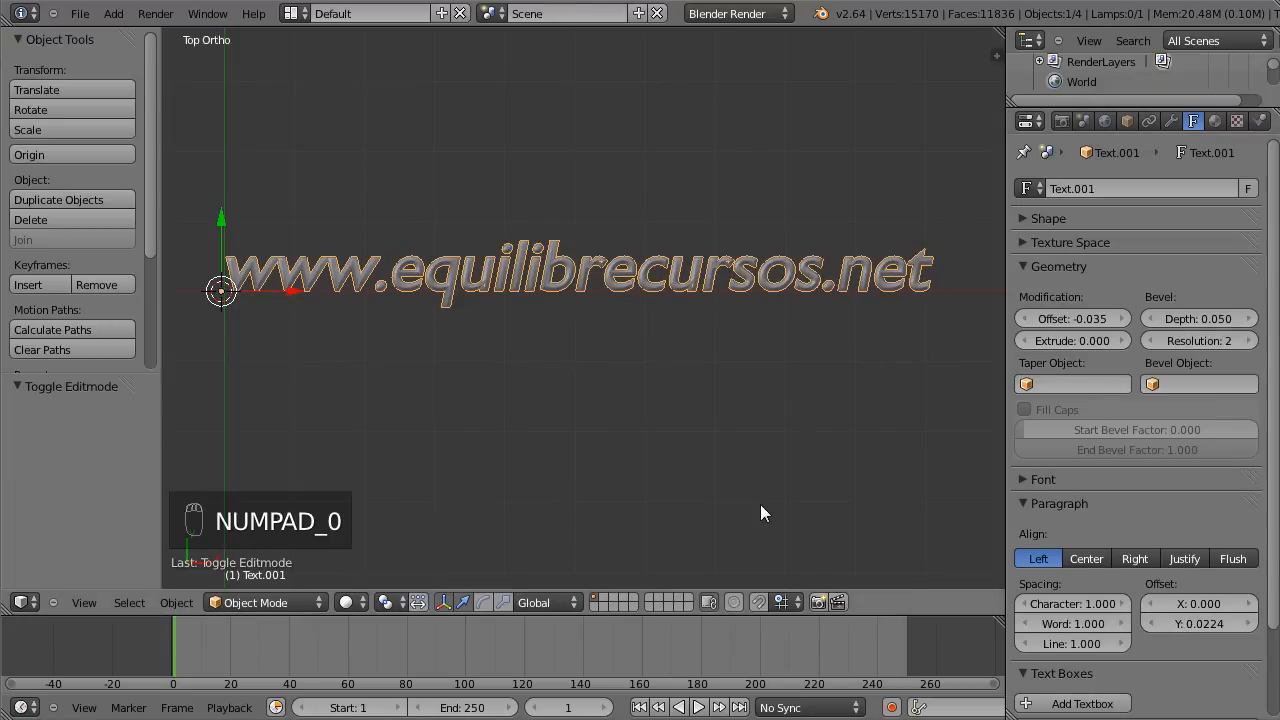
{"action": "key", "text": "BackSpace"}
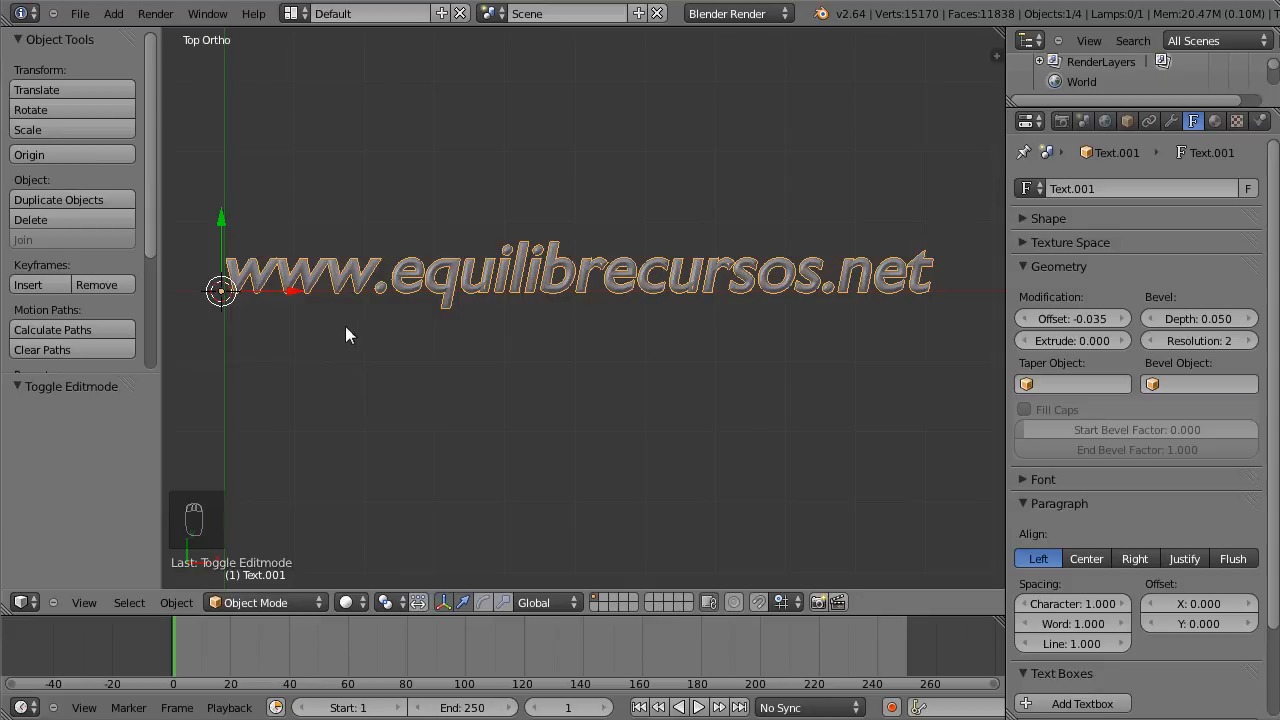
Add a Bezier curve at the 3D cursor near the start of the text.
{"action": "key", "text": "shift+a"}
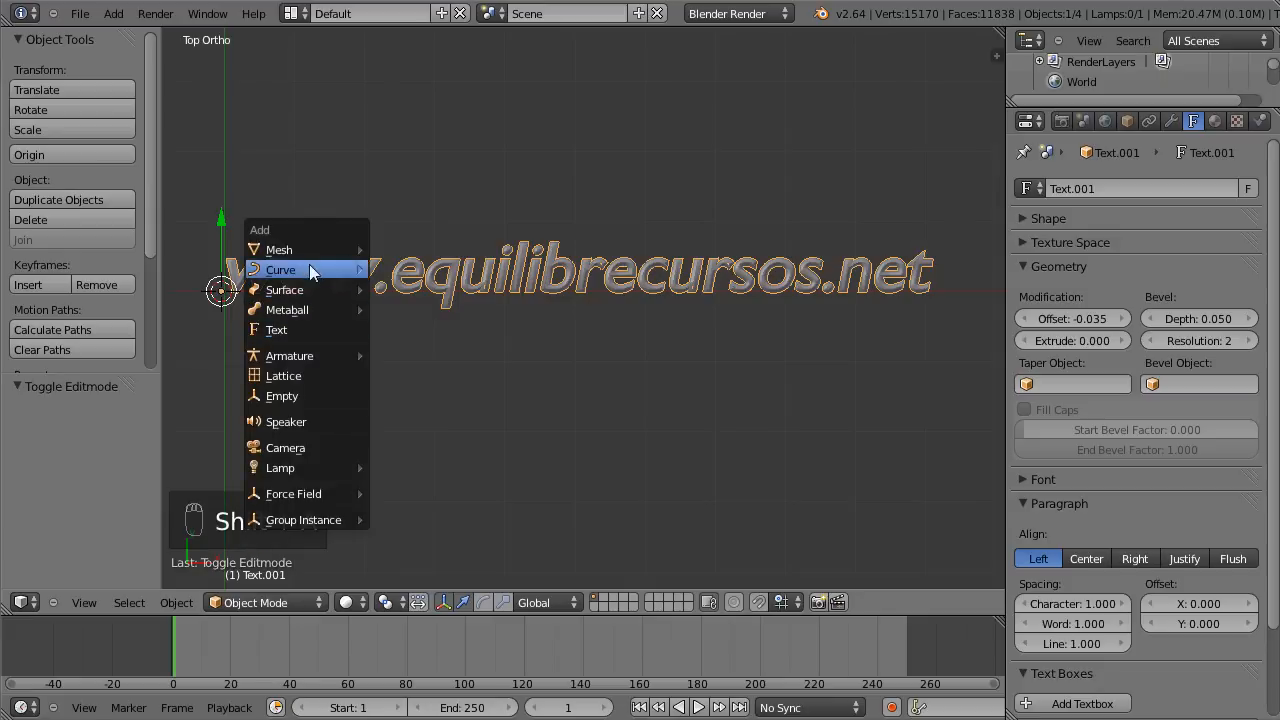
{"action": "mouse_move", "coordinate": [312, 265]}
{"action": "left_click", "coordinate": [404, 271]}
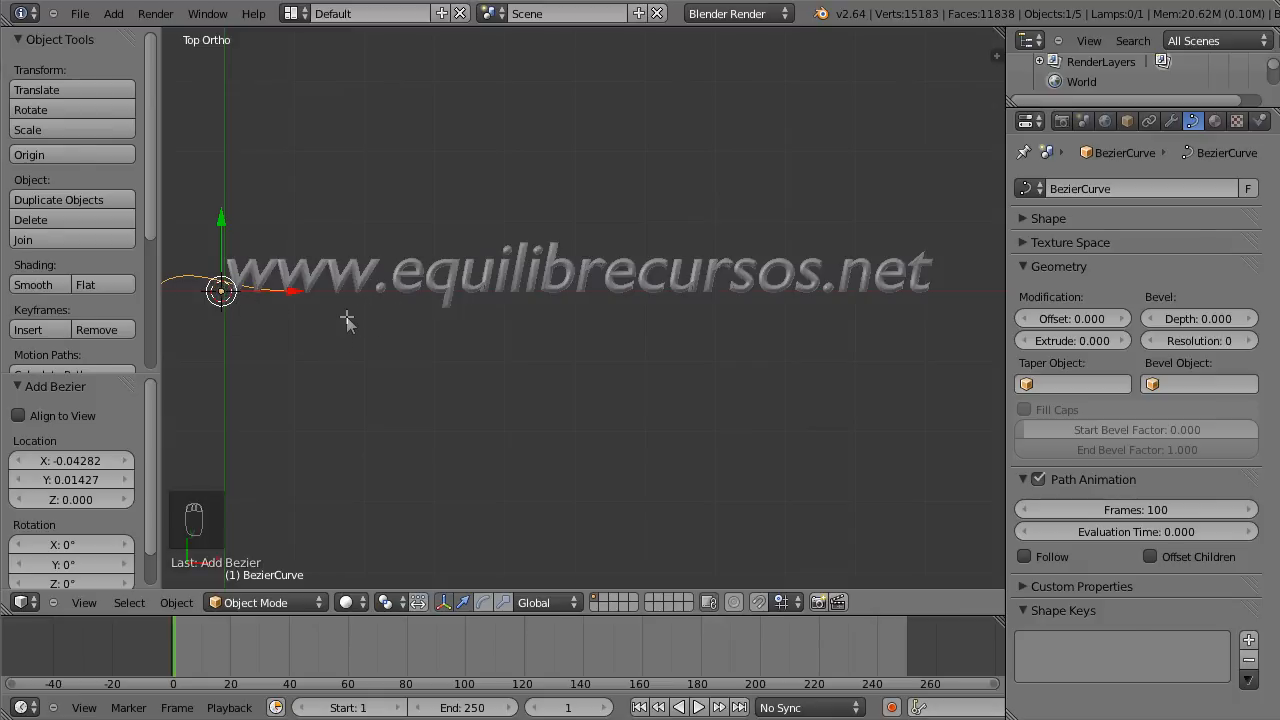
Subdivide the Bezier curve with one cut in Edit Mode, and return to Object Mode.
{"action": "key", "text": "Tab"}
{"action": "middle_click_drag", "start_coordinate": [309, 354], "coordinate": [429, 343], "text": "shift"}
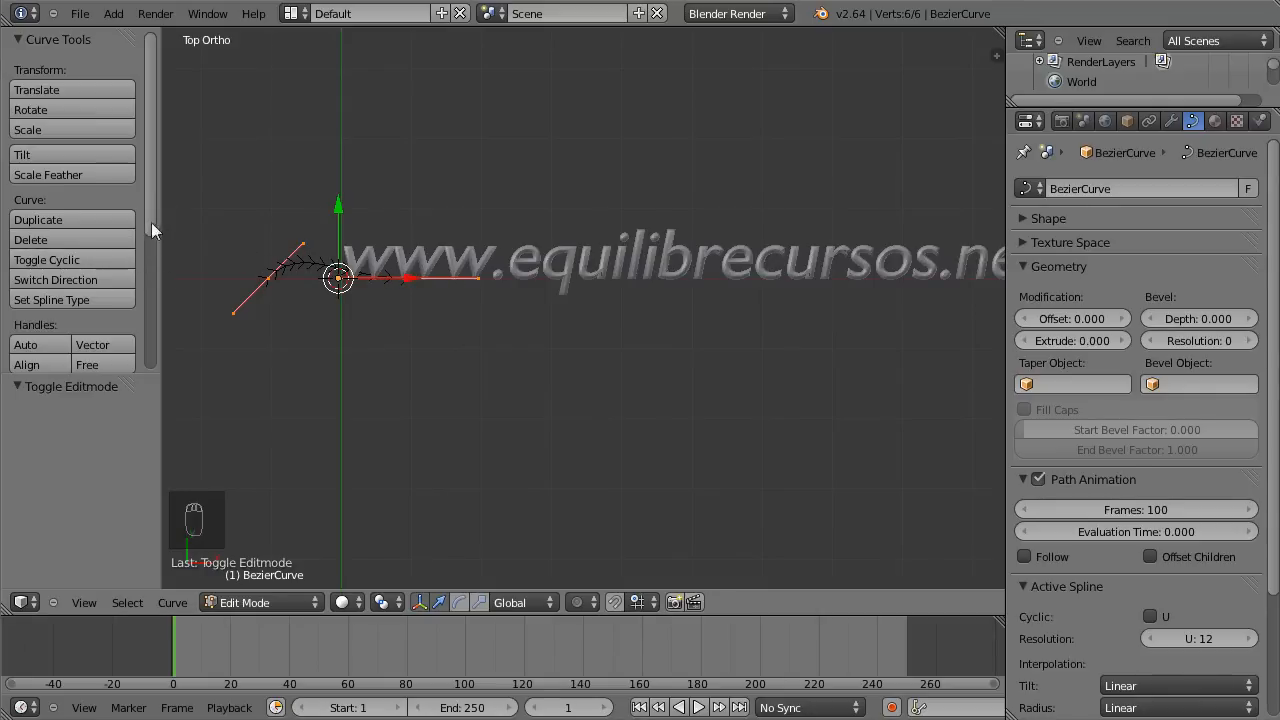
{"action": "left_click_drag", "start_coordinate": [155, 220], "coordinate": [154, 282]}
{"action": "left_click", "coordinate": [77, 310]}
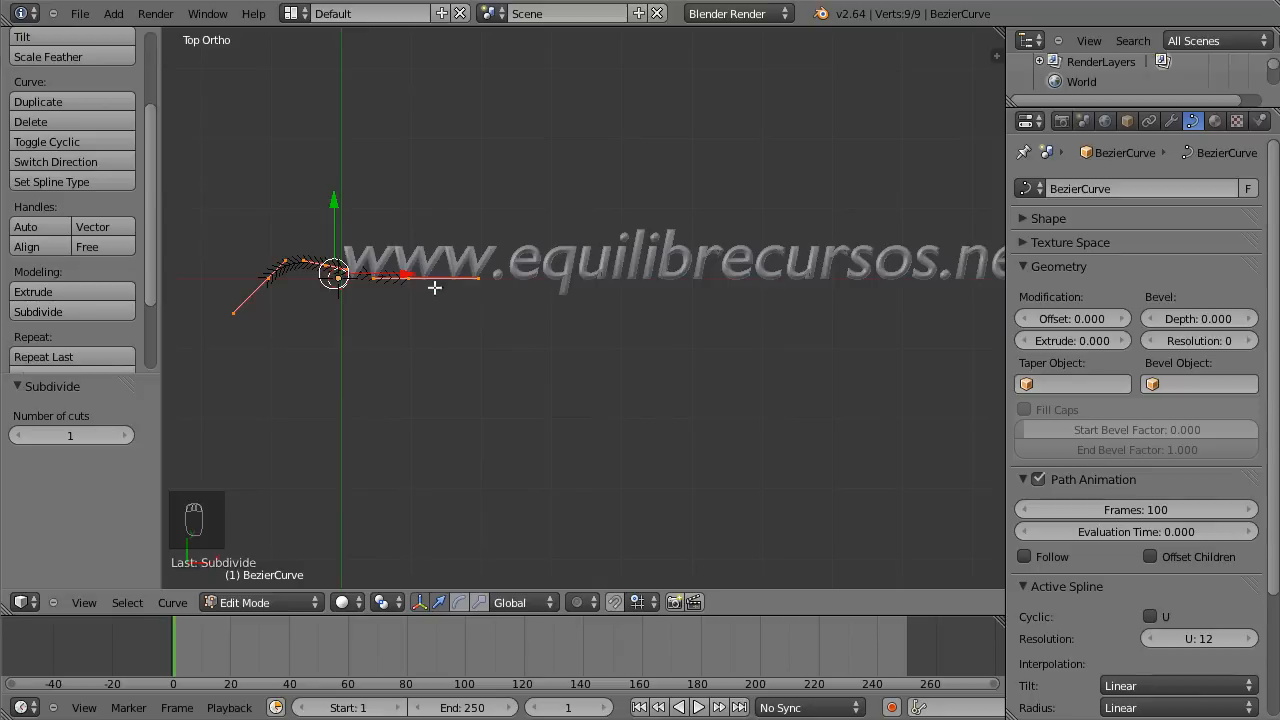
{"action": "key", "text": "Tab"}
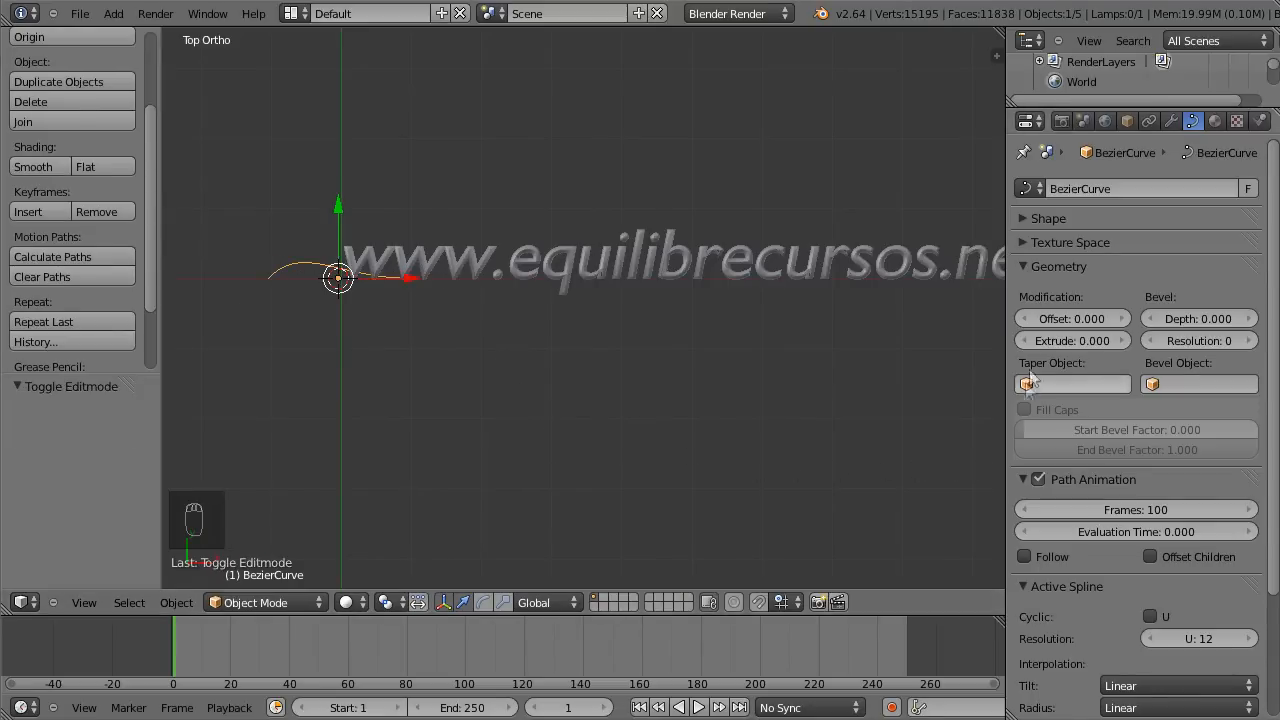
Make the text object follow BezierCurve by assigning it as the Text on Curve object.
{"action": "left_click", "coordinate": [1023, 266]}
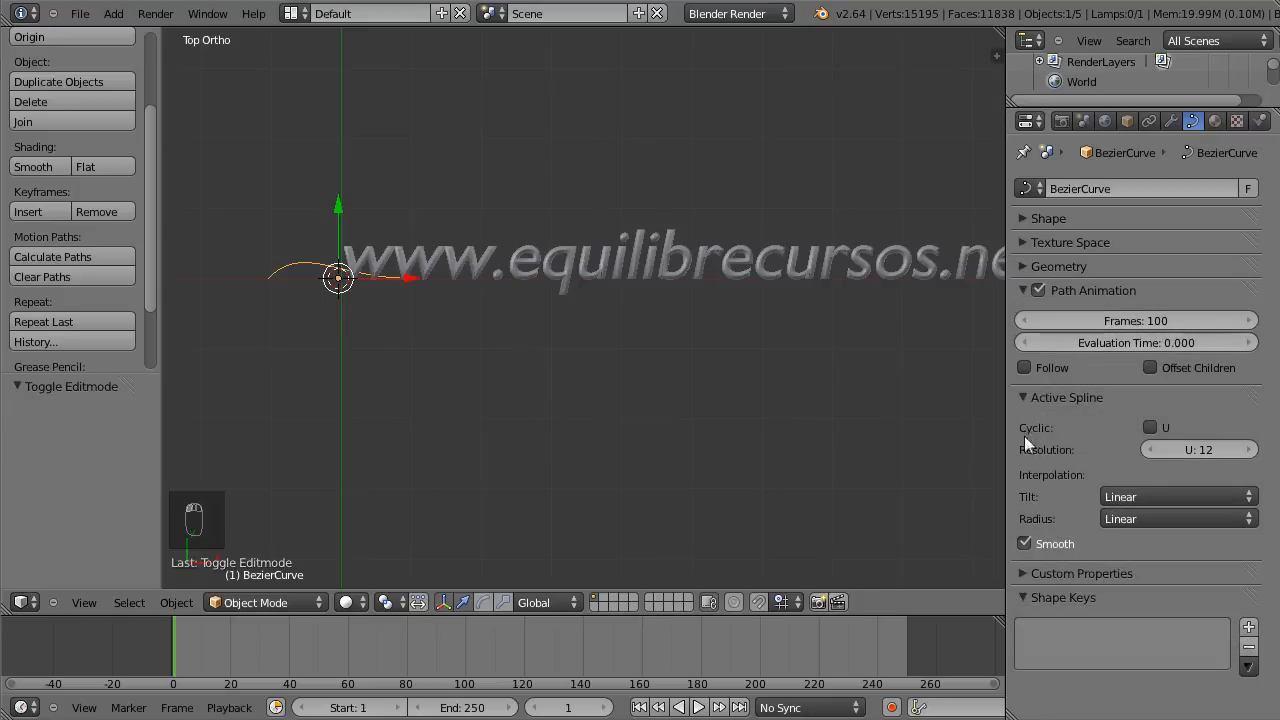
{"action": "left_click", "coordinate": [1023, 289]}
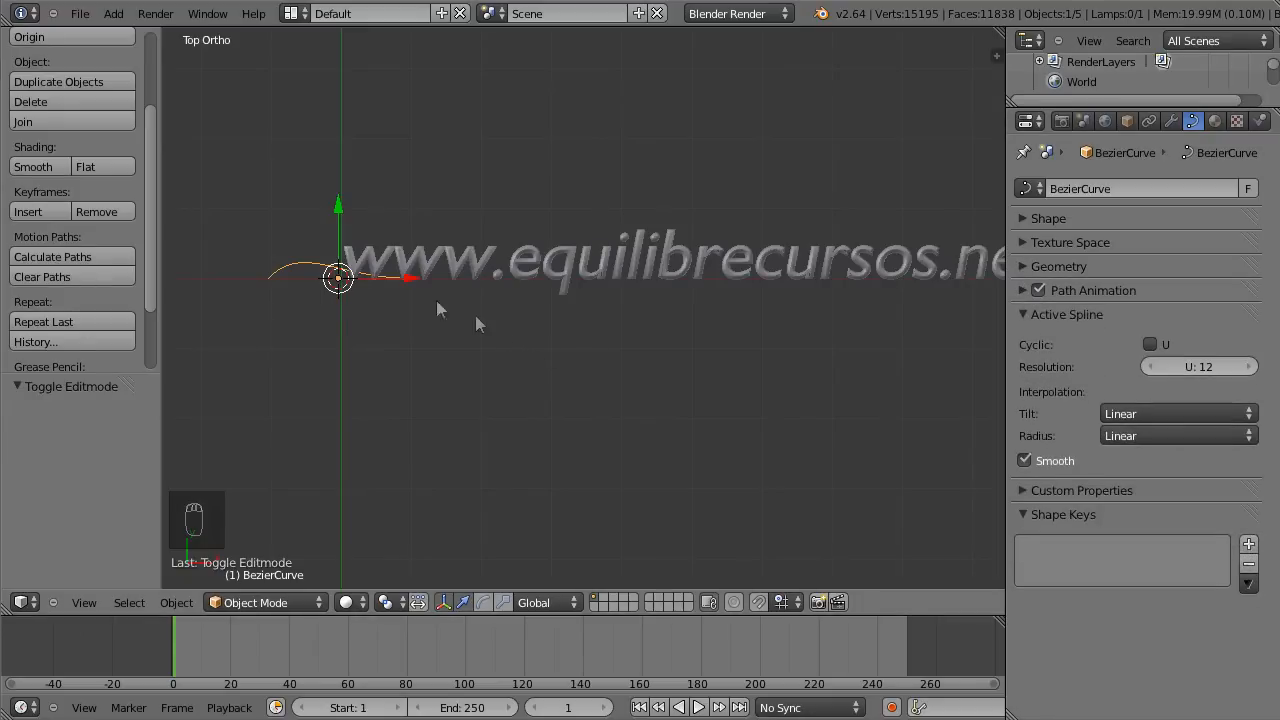
{"action": "right_click", "coordinate": [504, 276]}
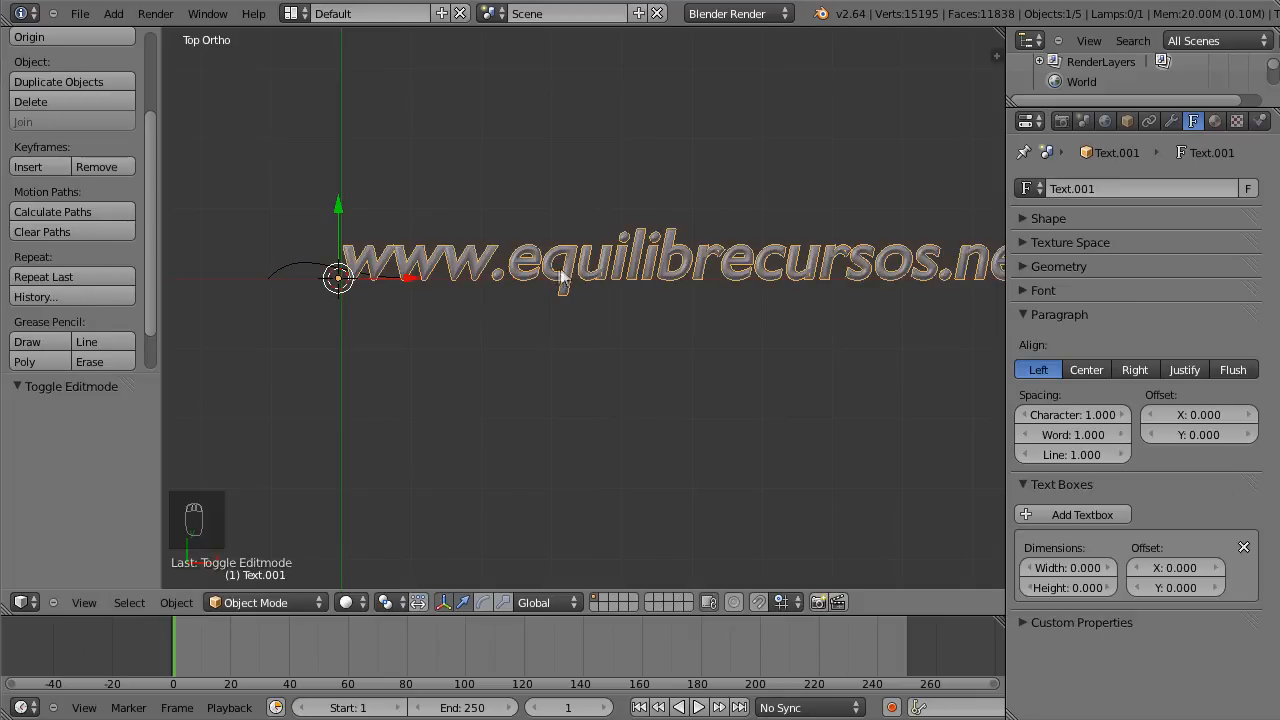
{"action": "left_click", "coordinate": [1022, 314]}
{"action": "left_click", "coordinate": [1022, 290]}
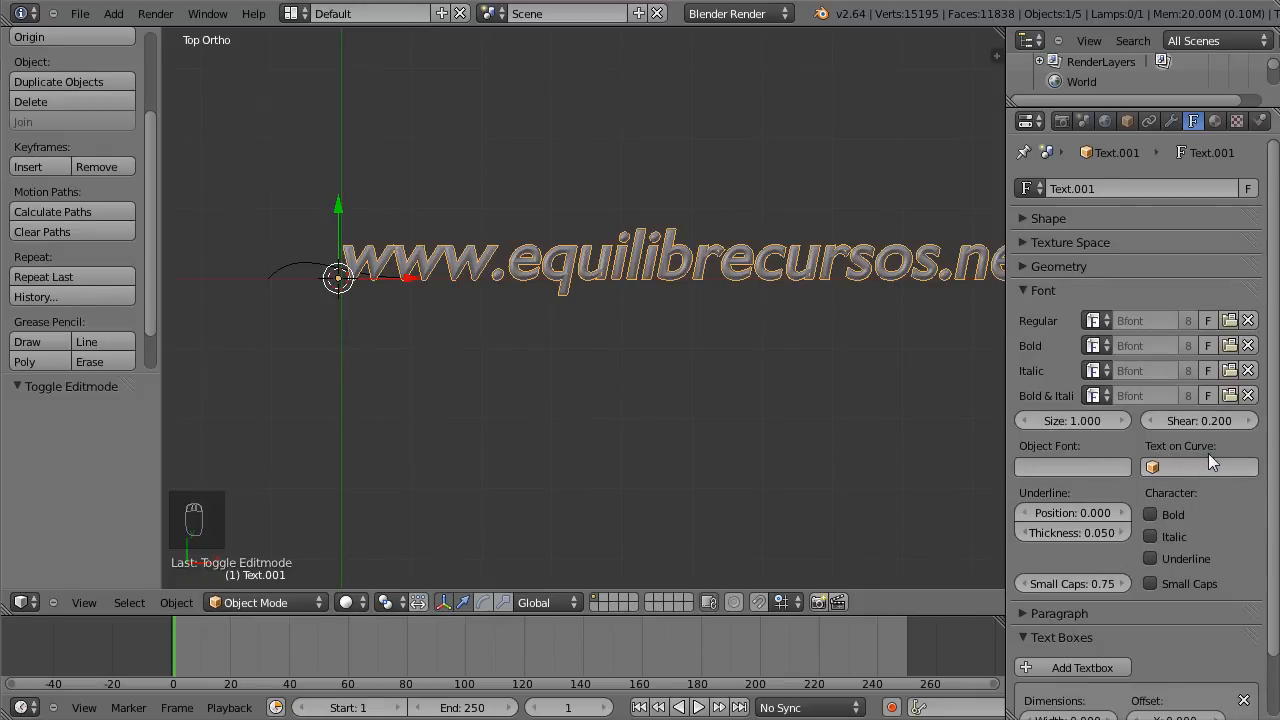
{"action": "left_click", "coordinate": [1169, 467]}
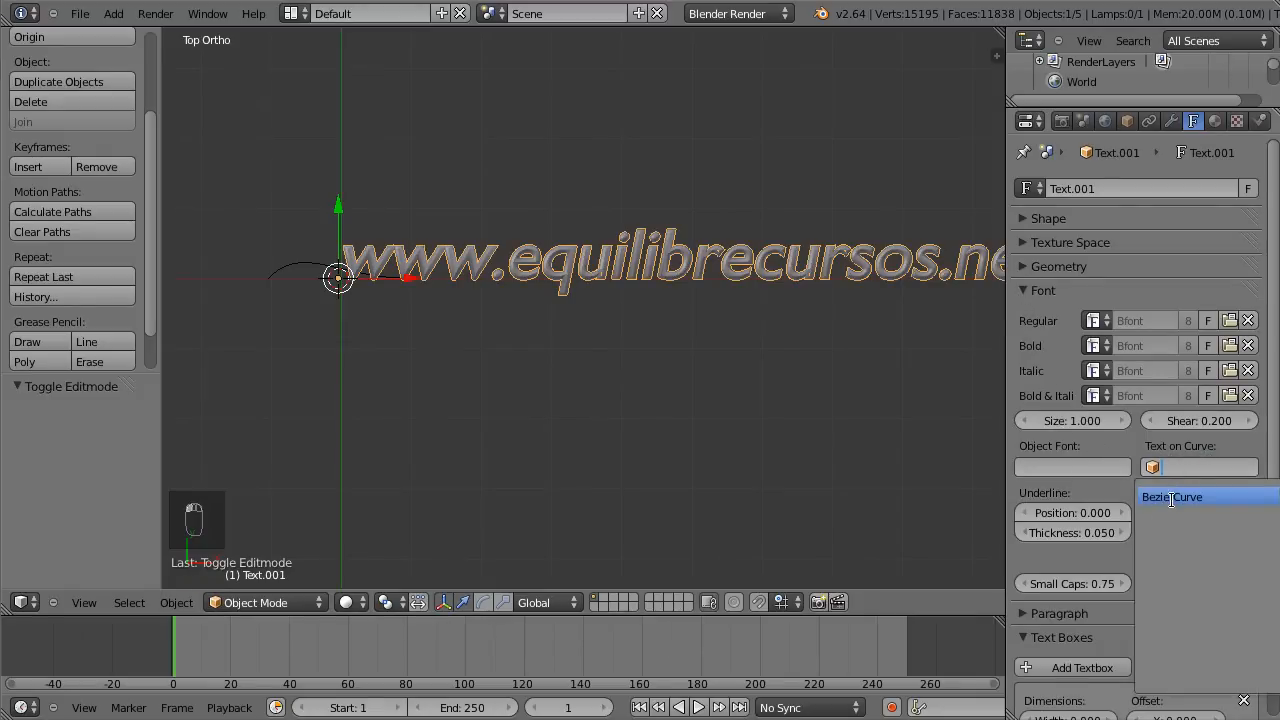
{"action": "left_click", "coordinate": [1171, 499]}
{"action": "key", "text": "Tab"}
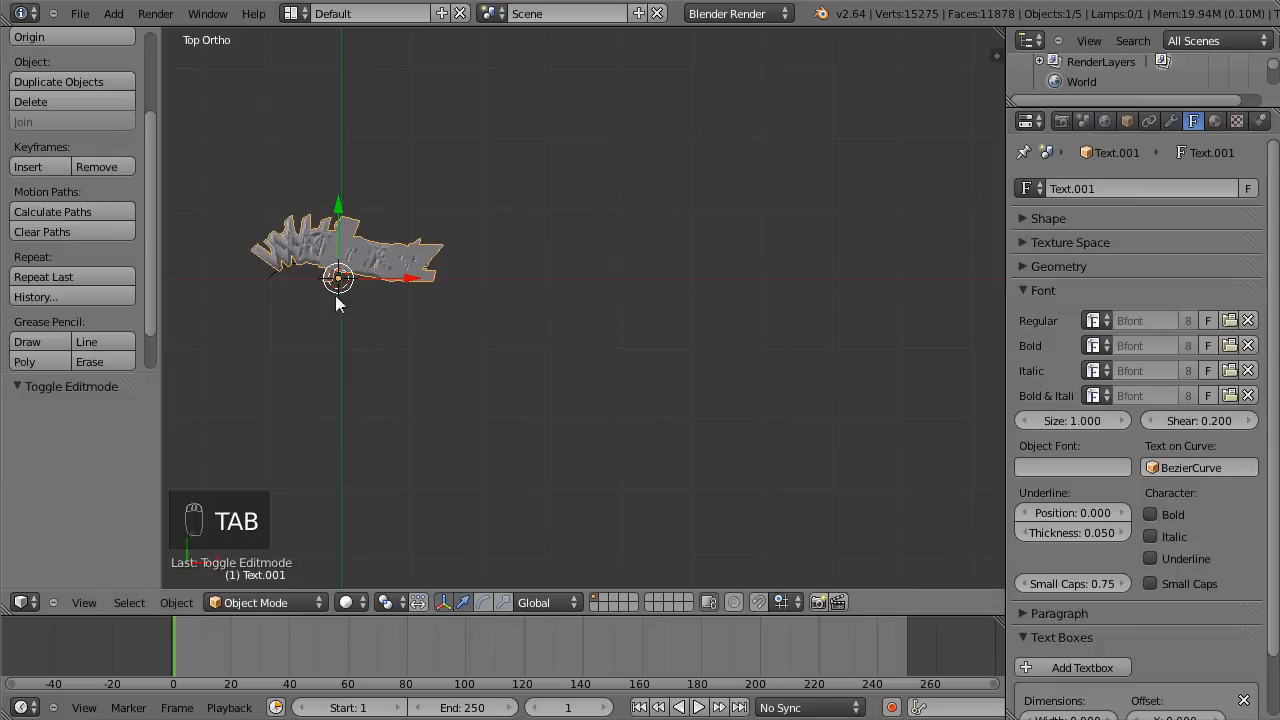
Edit the Bezier curve and move its right end point about 6.18 along X and -0.67 along Y.
{"action": "right_click", "coordinate": [272, 274]}
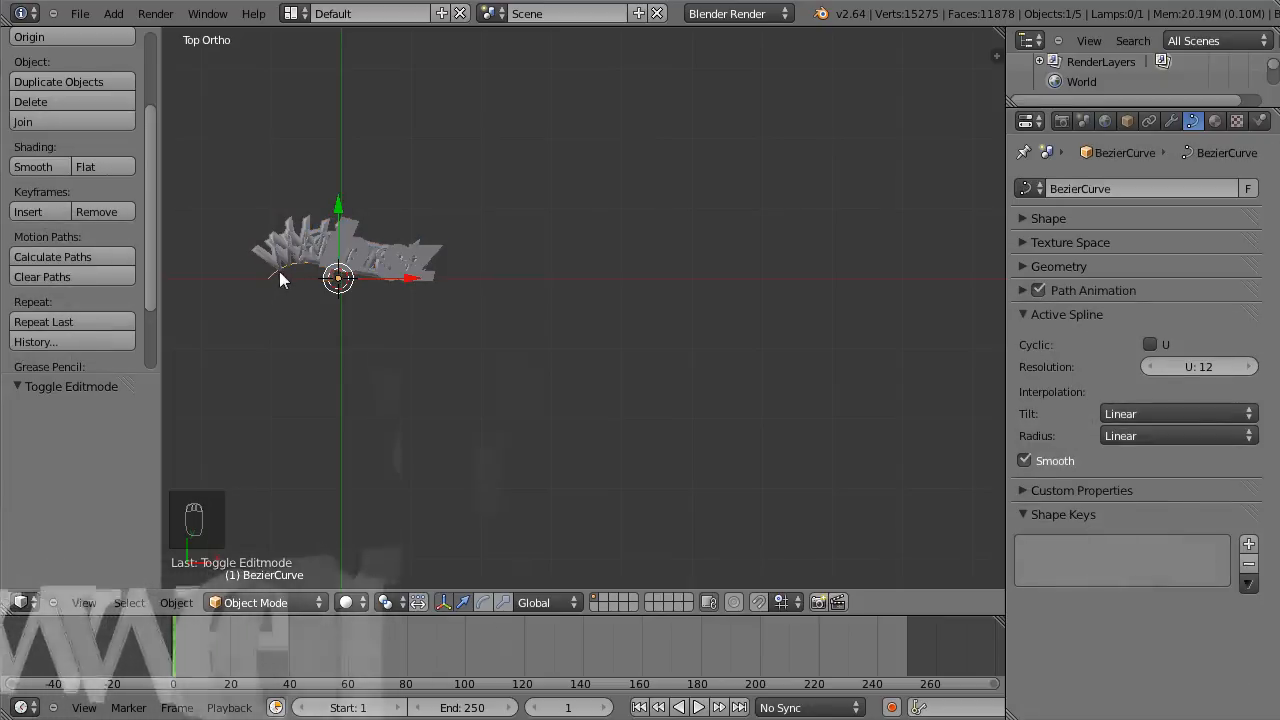
{"action": "key", "text": "Tab"}
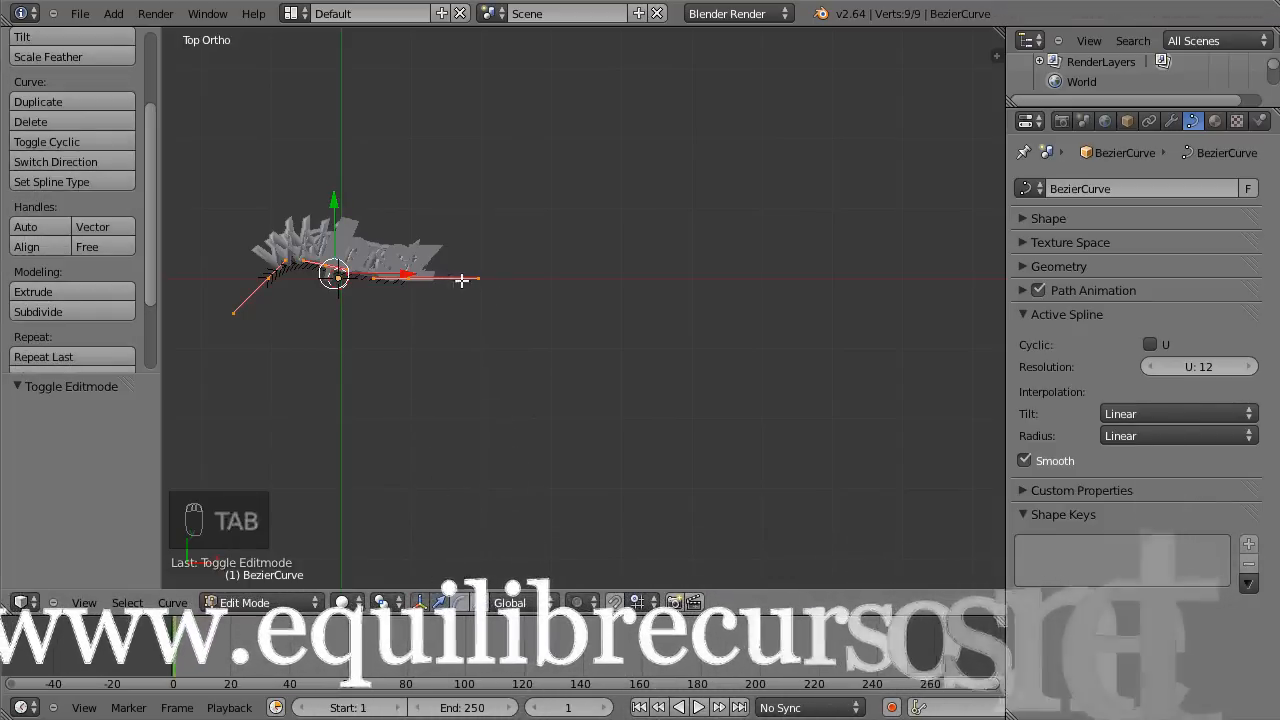
{"action": "right_click", "coordinate": [415, 278]}
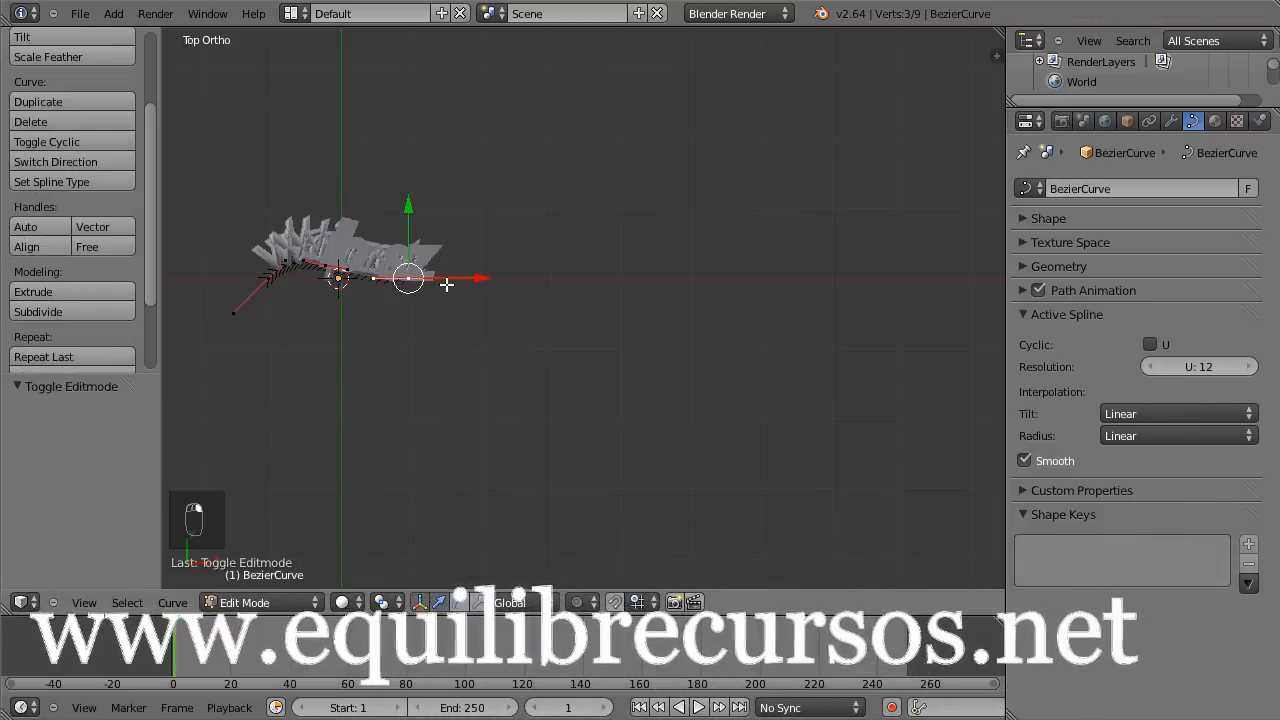
{"action": "key", "text": "g"}
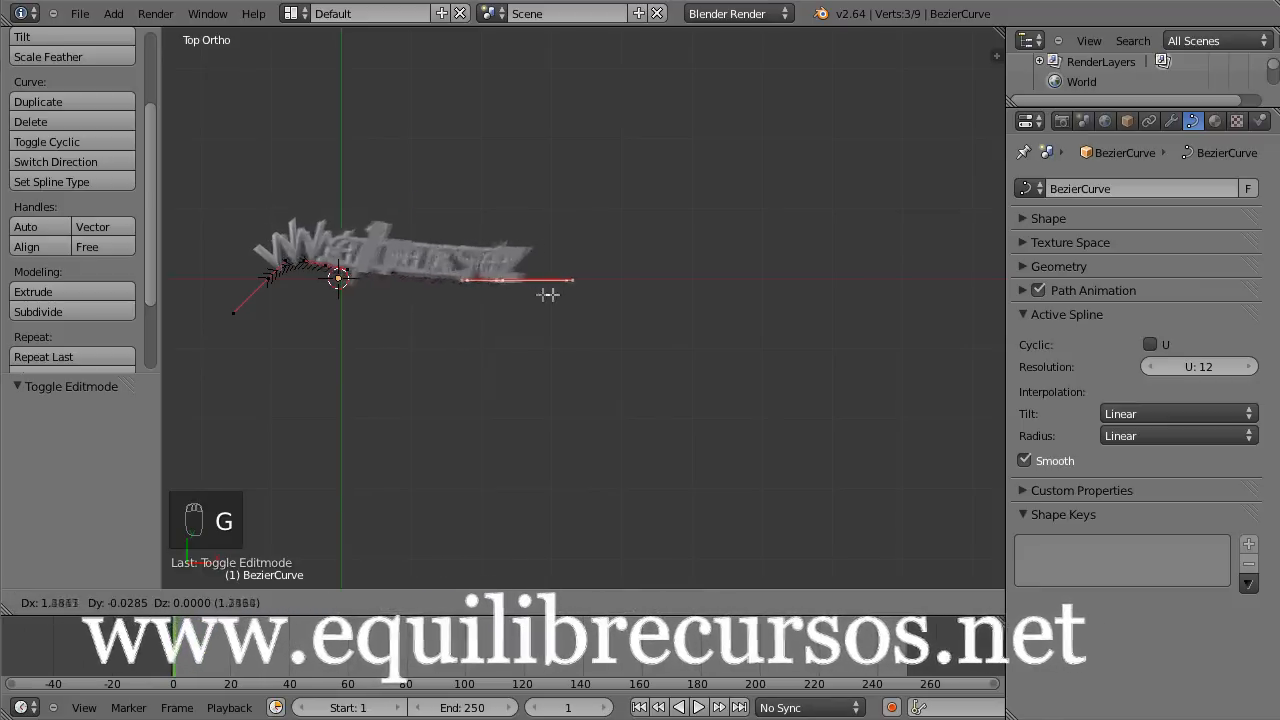
{"action": "left_click", "coordinate": [877, 338]}
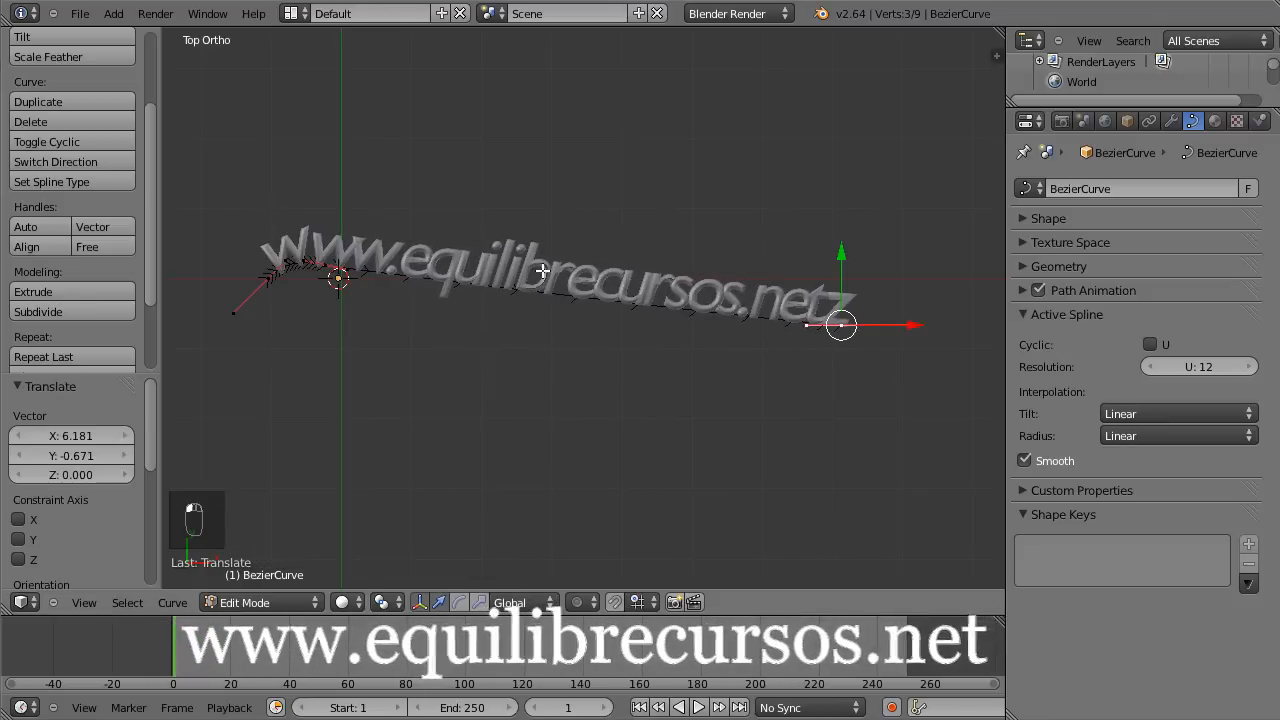
Move the curve's left end point about -0.74 along X and -1.10 along Y.
{"action": "right_click", "coordinate": [267, 278]}
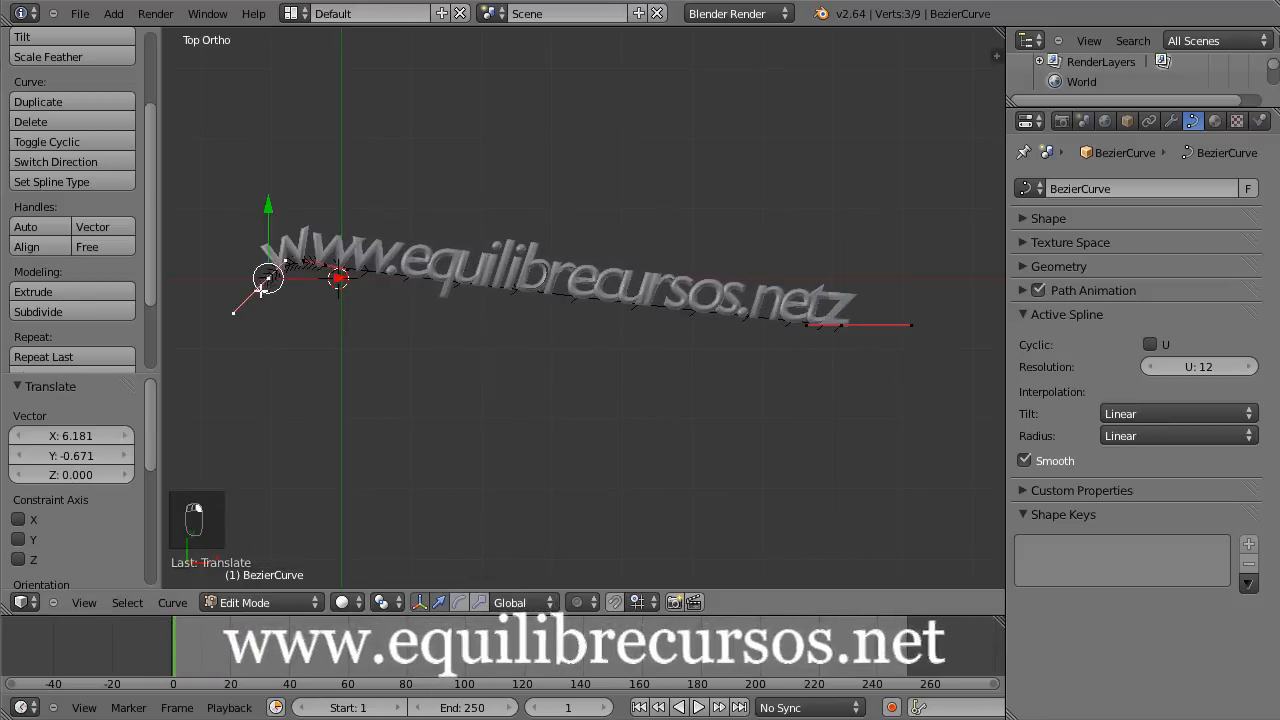
{"action": "key", "text": "g"}
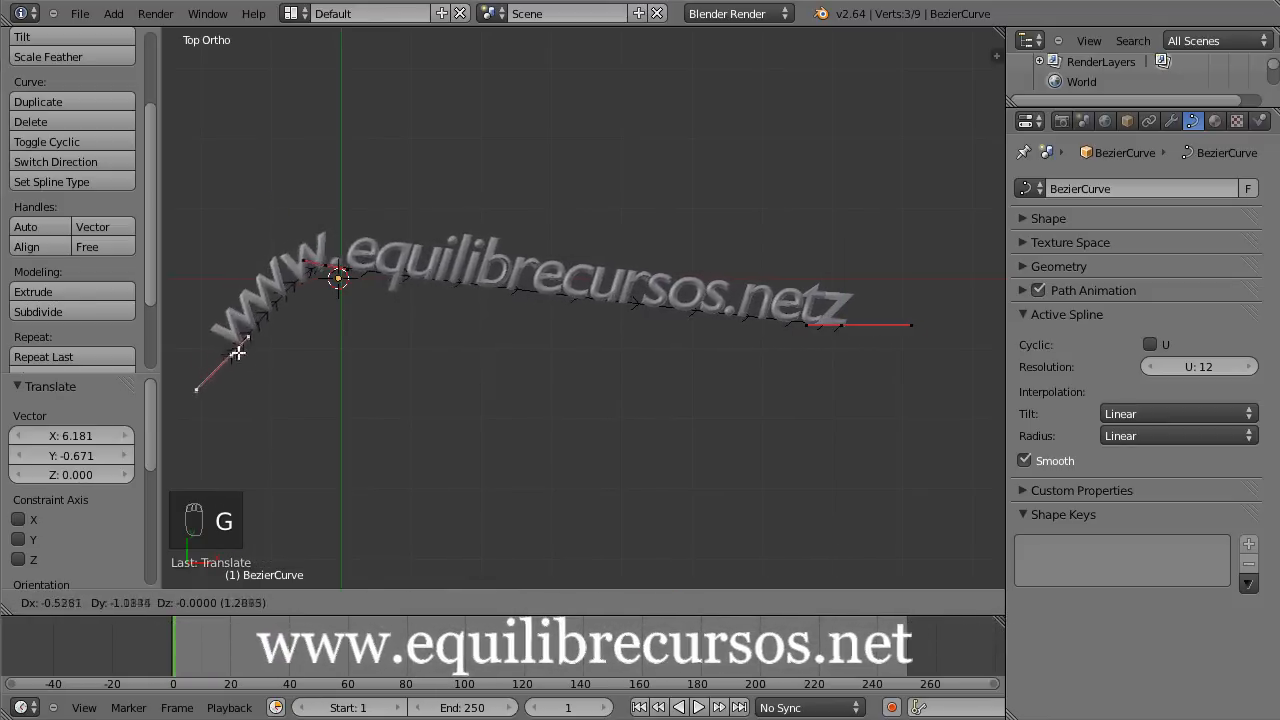
{"action": "left_click", "coordinate": [220, 352]}
{"action": "right_click", "coordinate": [352, 278]}
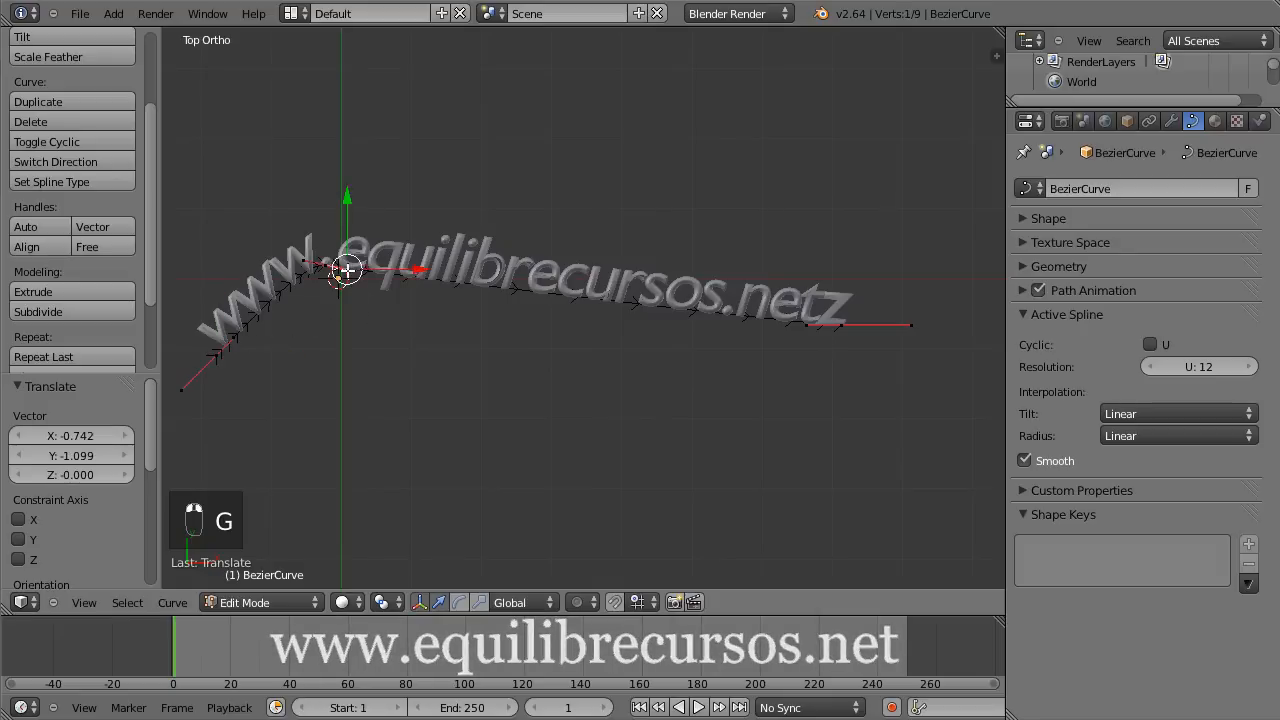
{"action": "key", "text": "g"}
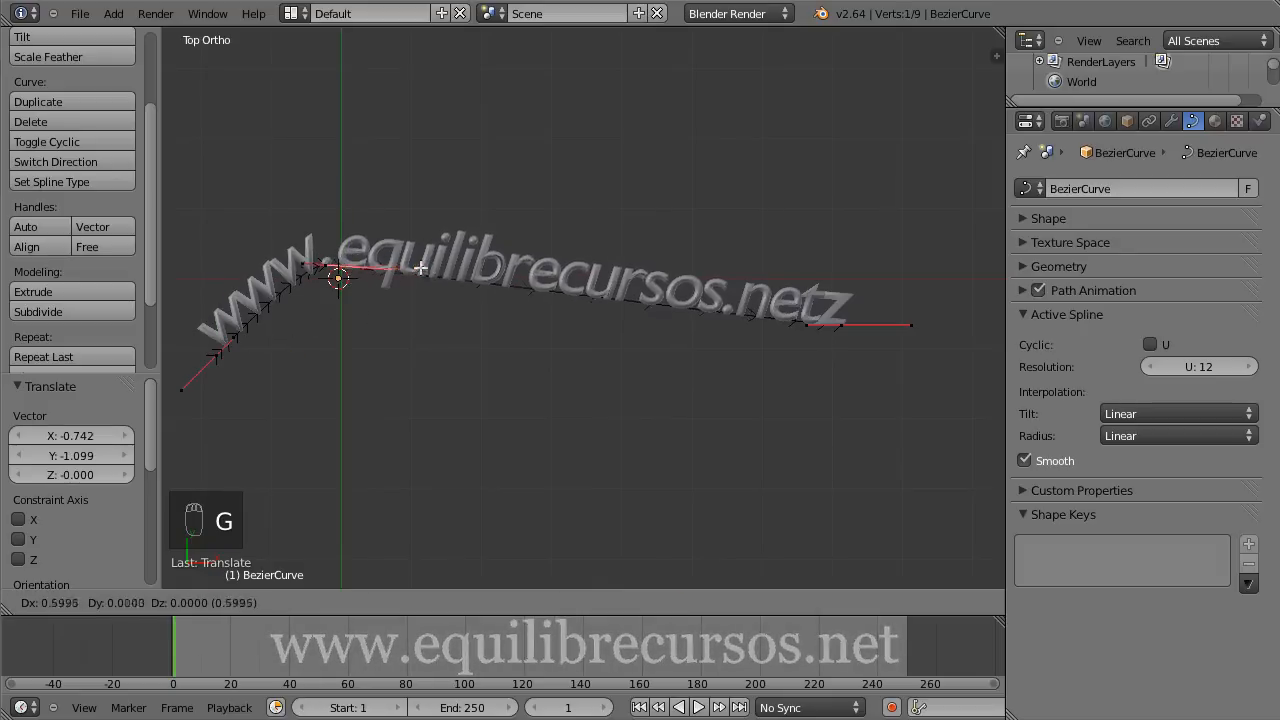
{"action": "right_click", "coordinate": [478, 270]}
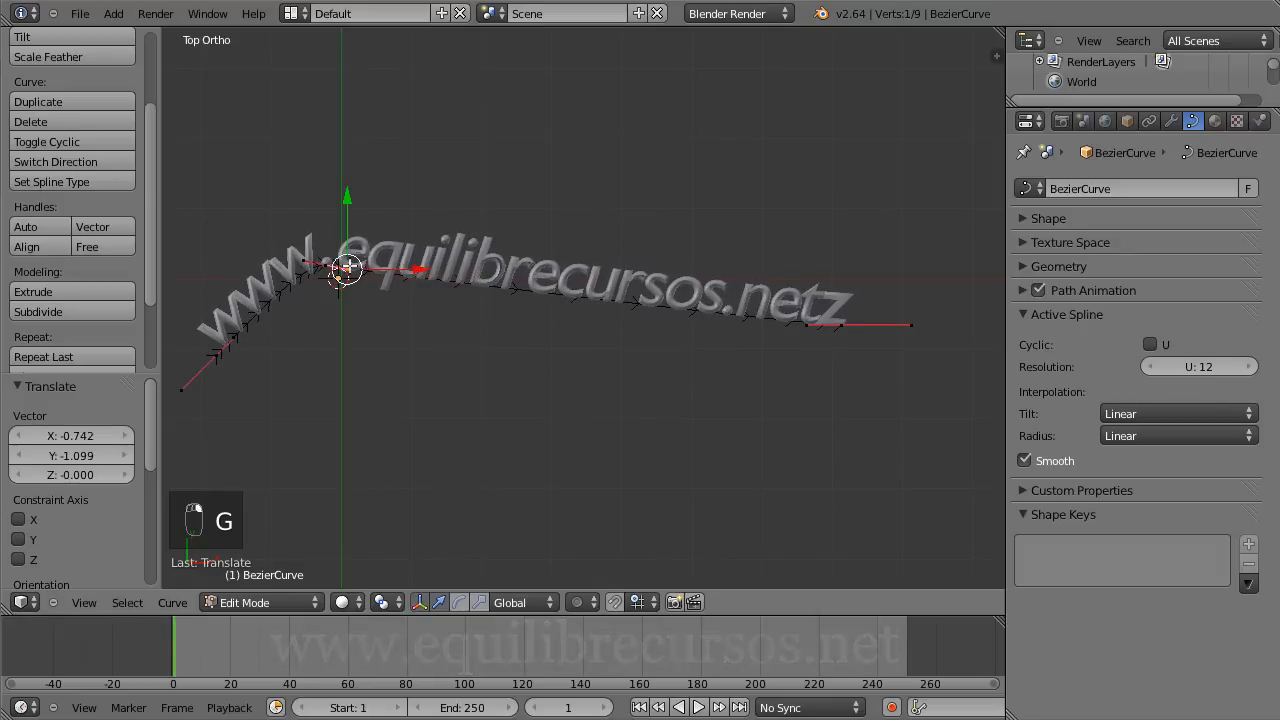
Move the curve's middle control point about 2.80 along X and 0.29 along Y to centre the arch.
{"action": "right_click", "coordinate": [330, 266]}
{"action": "key", "text": "g"}
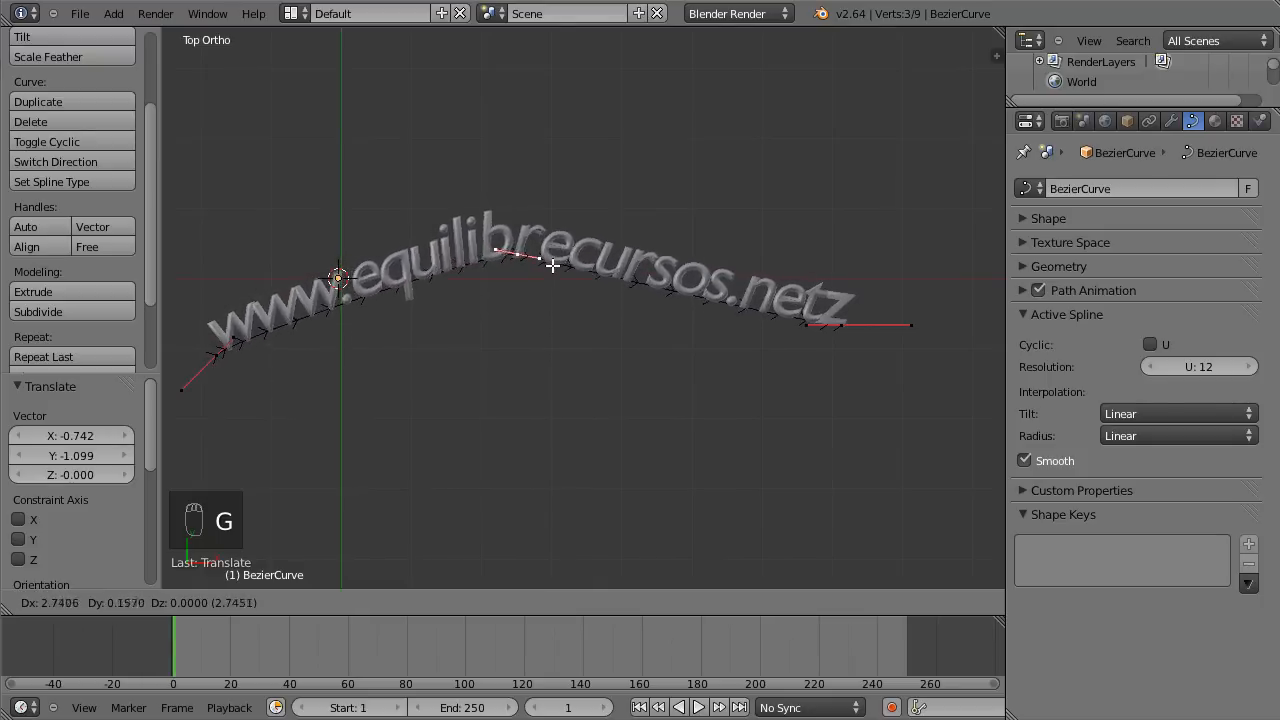
{"action": "left_click", "coordinate": [557, 257]}
Smooth the arch by moving the middle point's right handle about 2.57 and left handle about -1.33 along X, and leave Edit Mode.
{"action": "right_click", "coordinate": [543, 248]}
{"action": "key", "text": "g"}
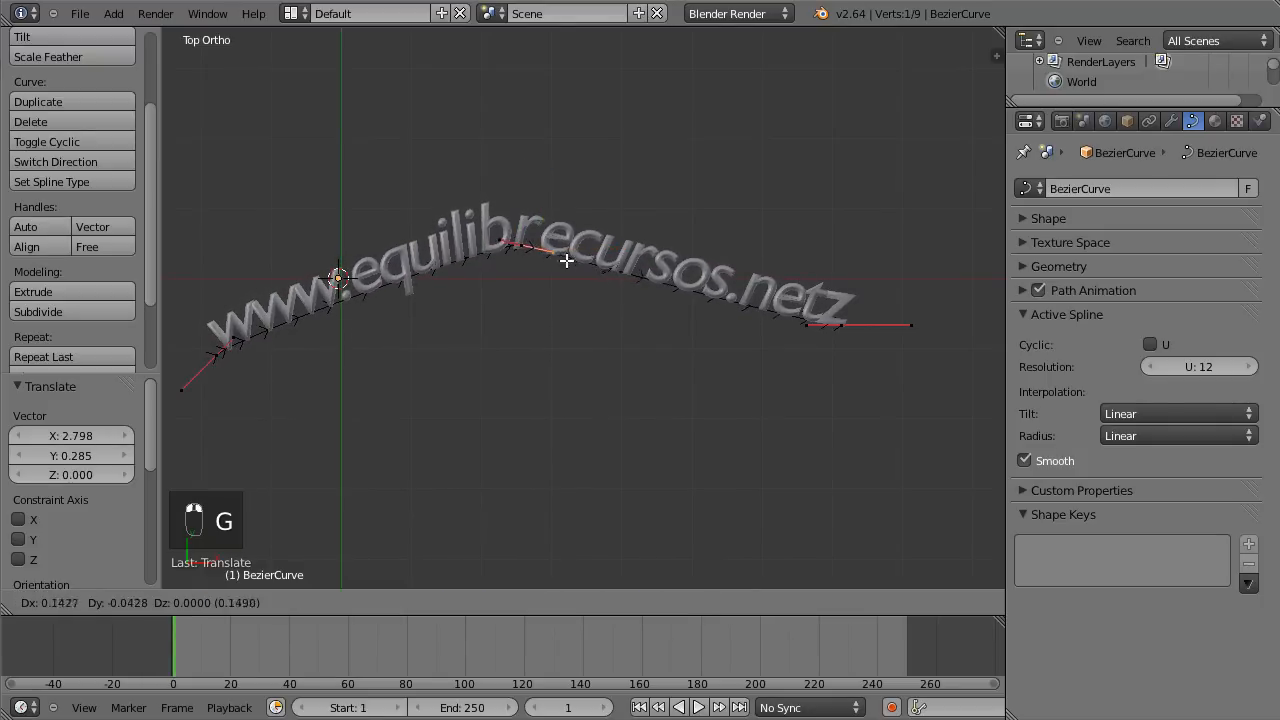
{"action": "left_click", "coordinate": [735, 258]}
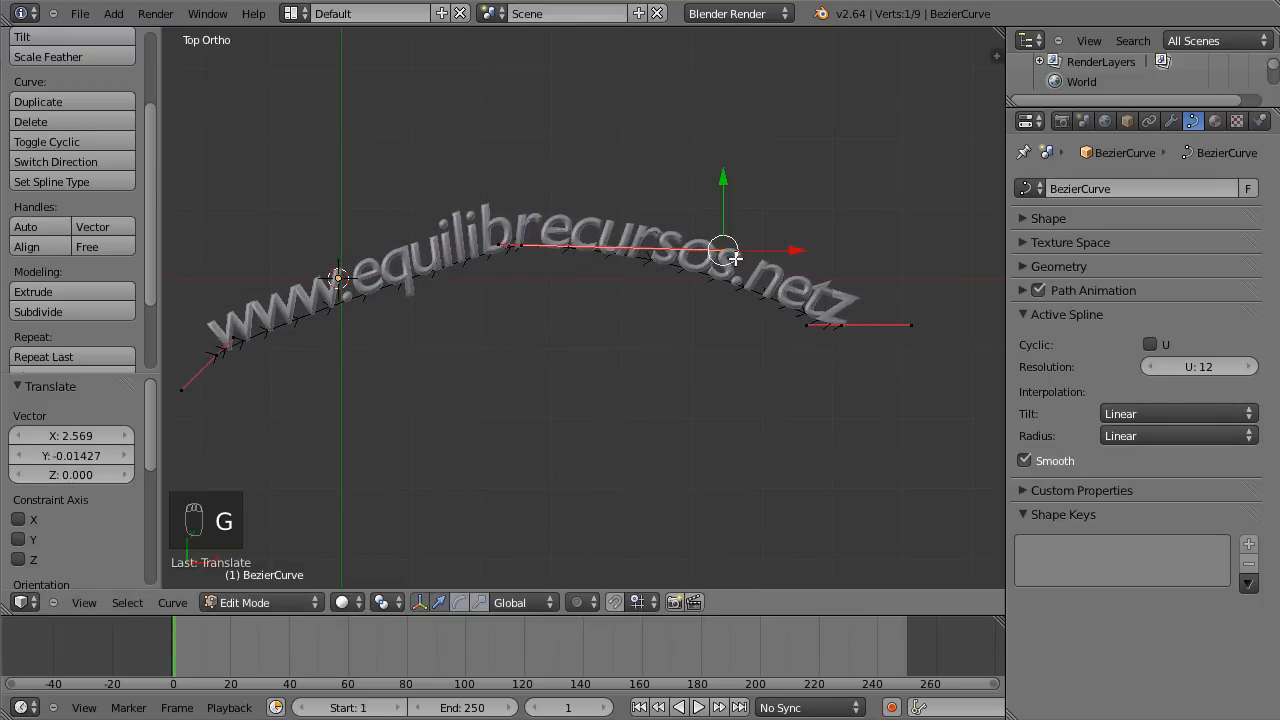
{"action": "right_click", "coordinate": [496, 246]}
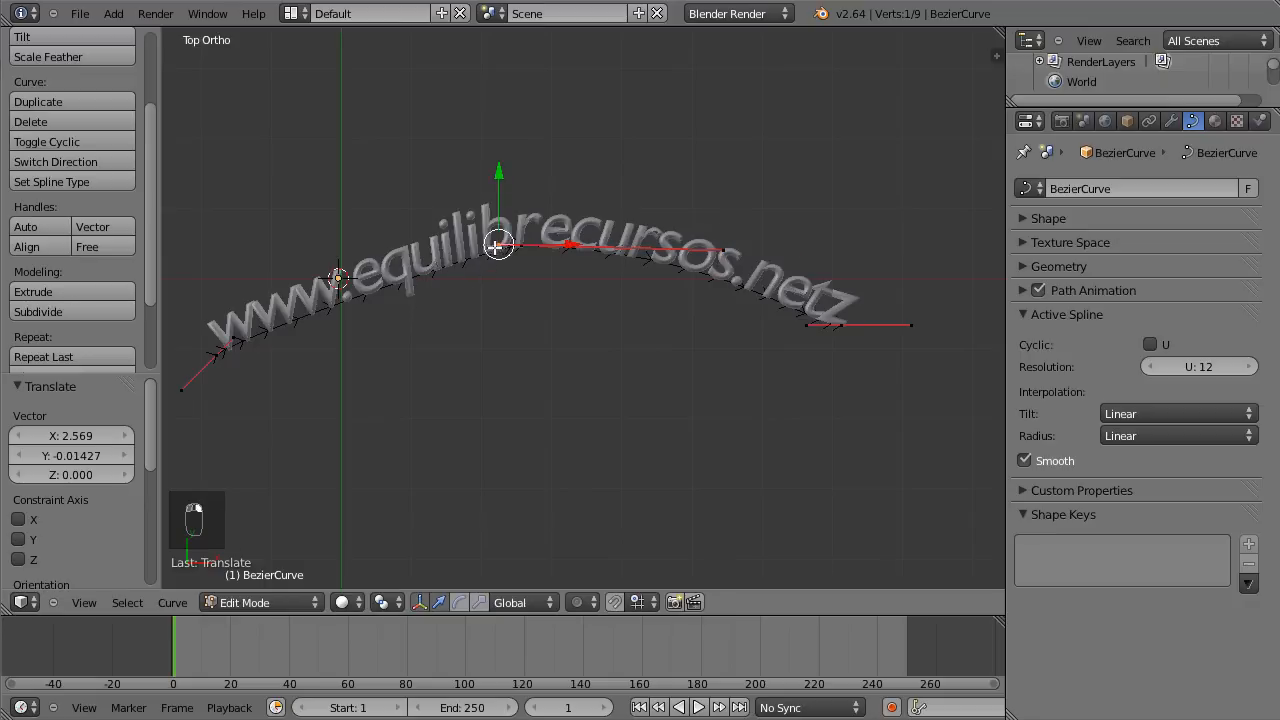
{"action": "key", "text": "g"}
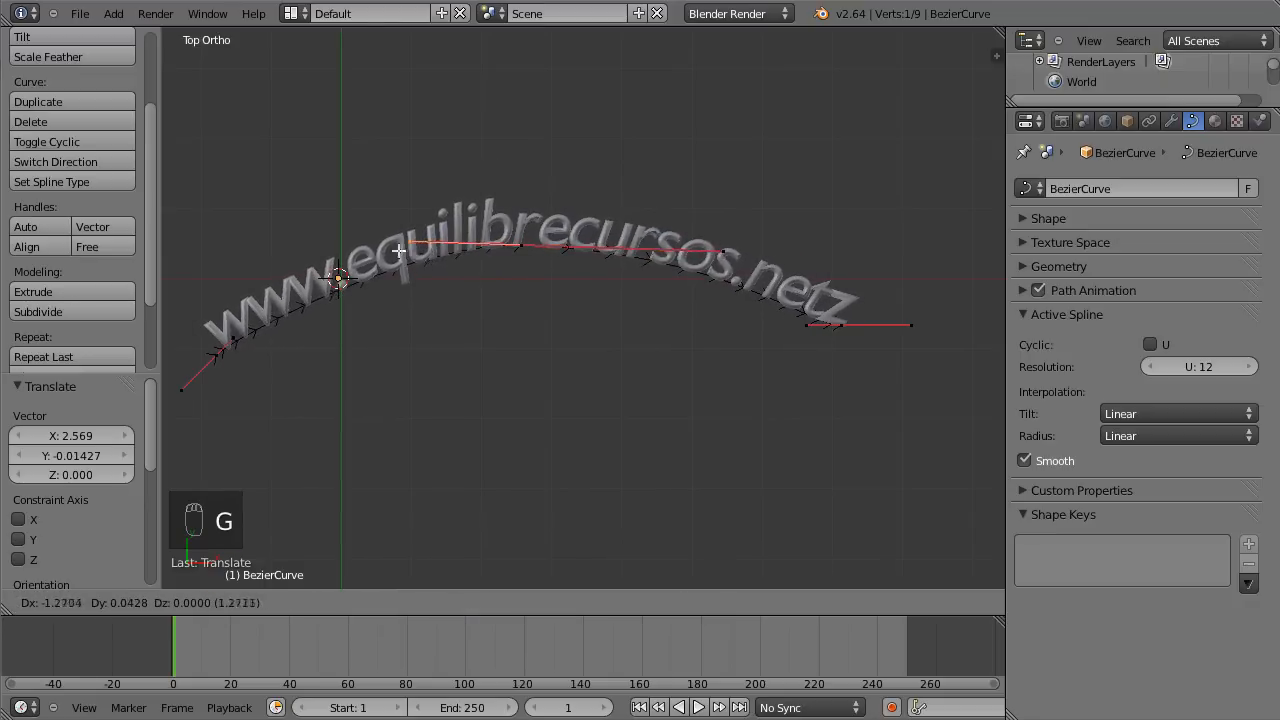
{"action": "left_click", "coordinate": [400, 250]}
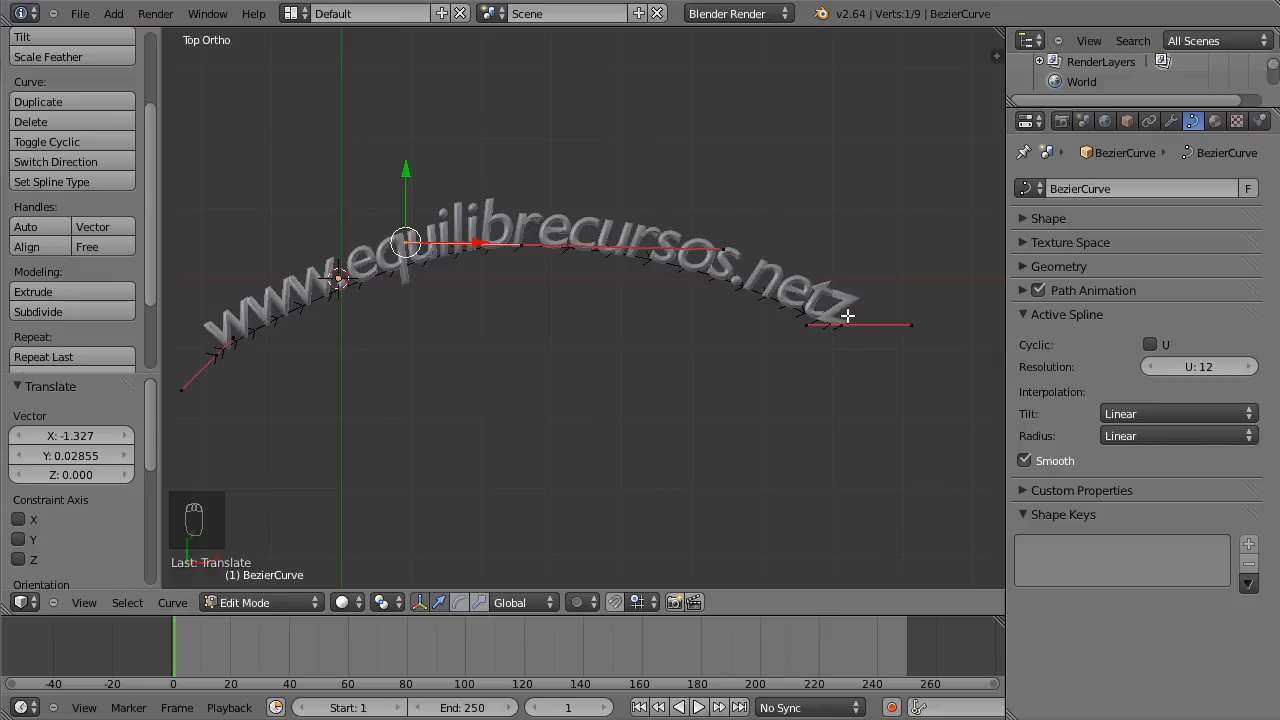
{"action": "key", "text": "Tab"}
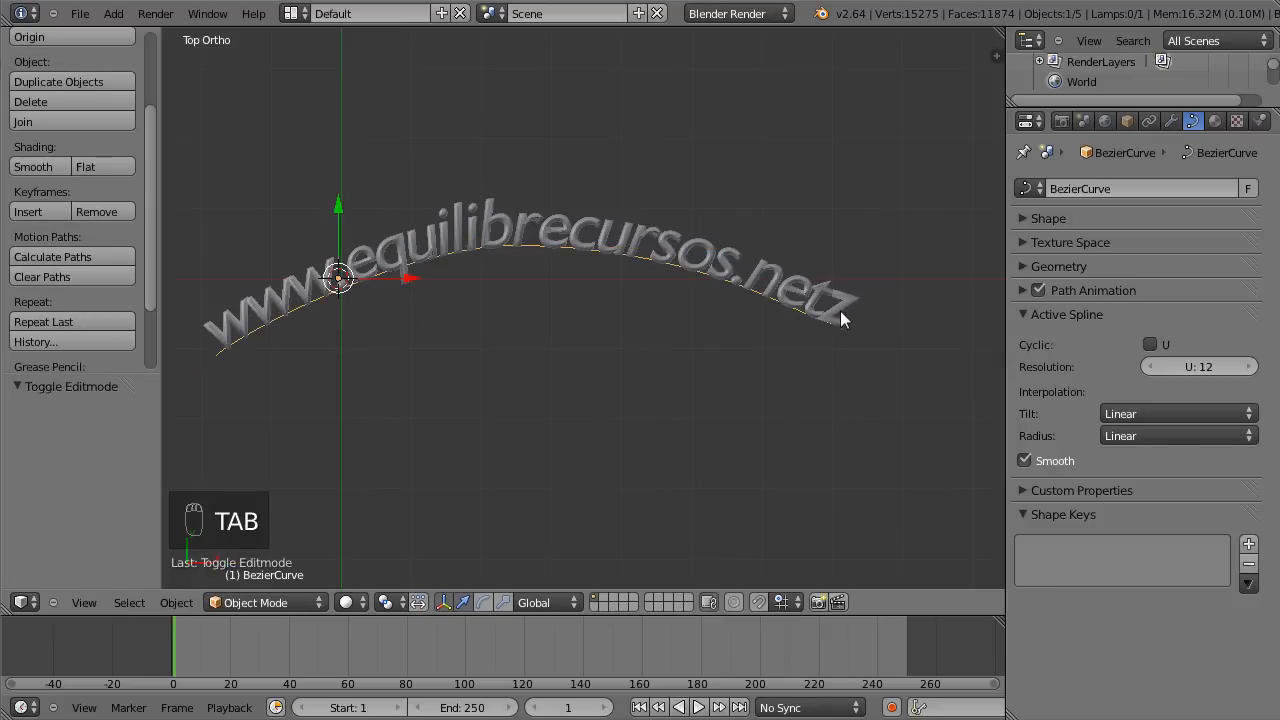
{"action": "right_click", "coordinate": [842, 316]}
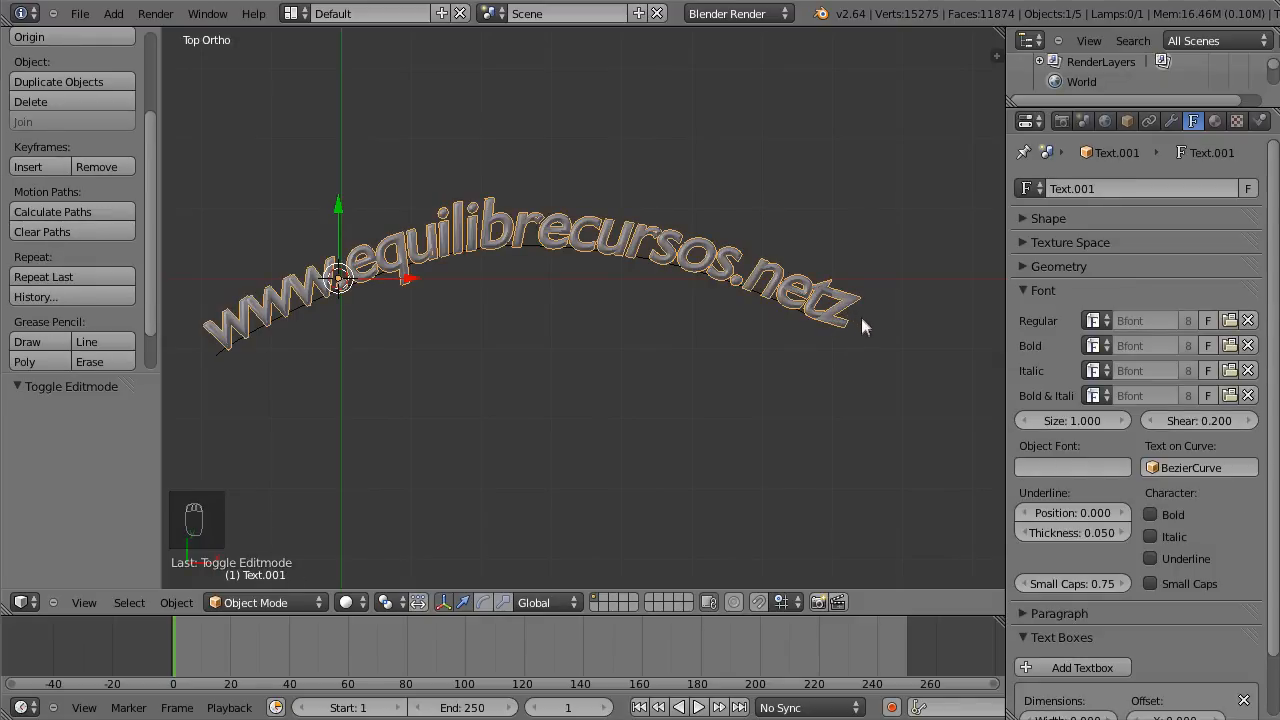
{"action": "key", "text": "Tab"}
{"action": "key", "text": "BackSpace"}
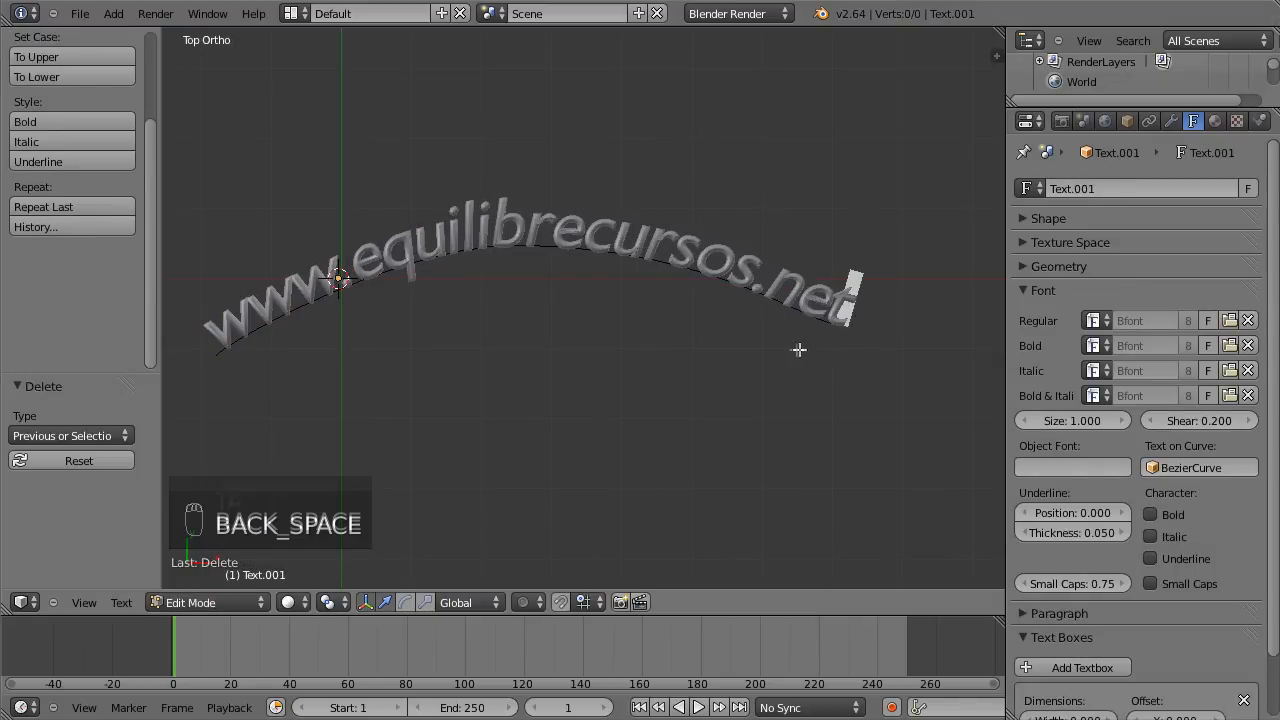
Lower the Bezier curve's middle control point along Y and move its right end point about 1.11 along X and 0.43 along Y.
{"action": "key", "text": "Tab"}
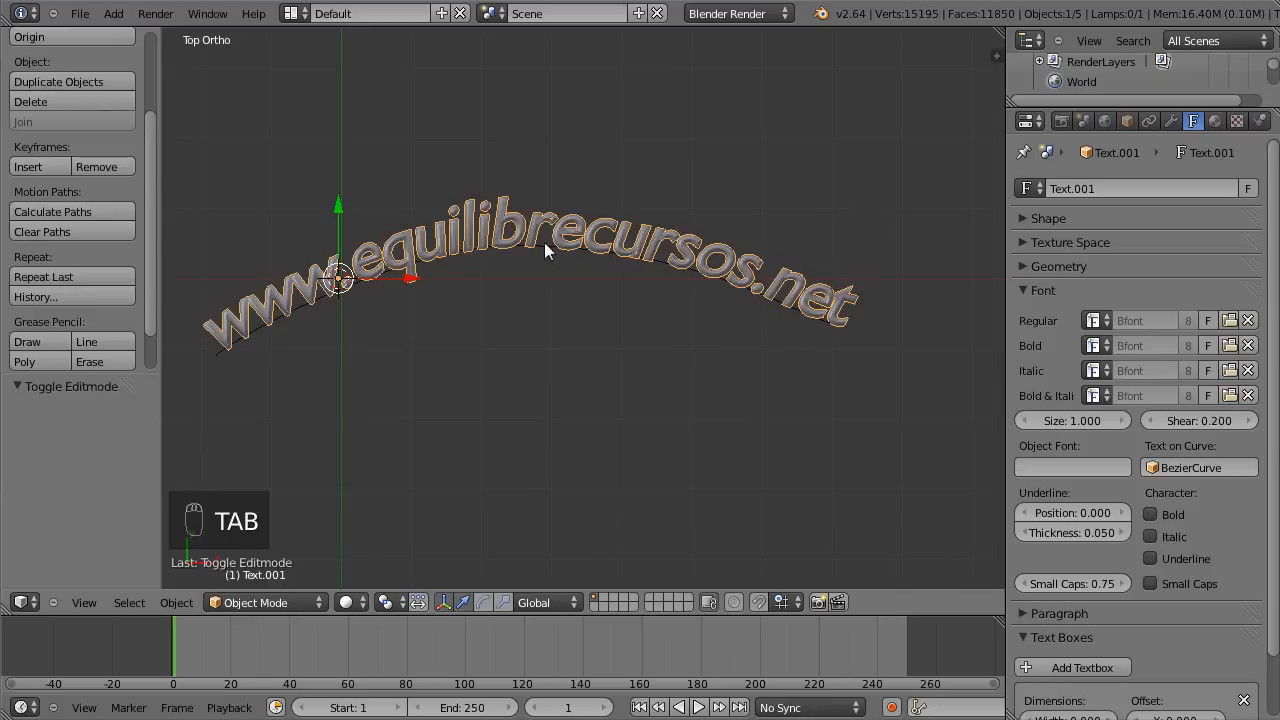
{"action": "right_click", "coordinate": [544, 244]}
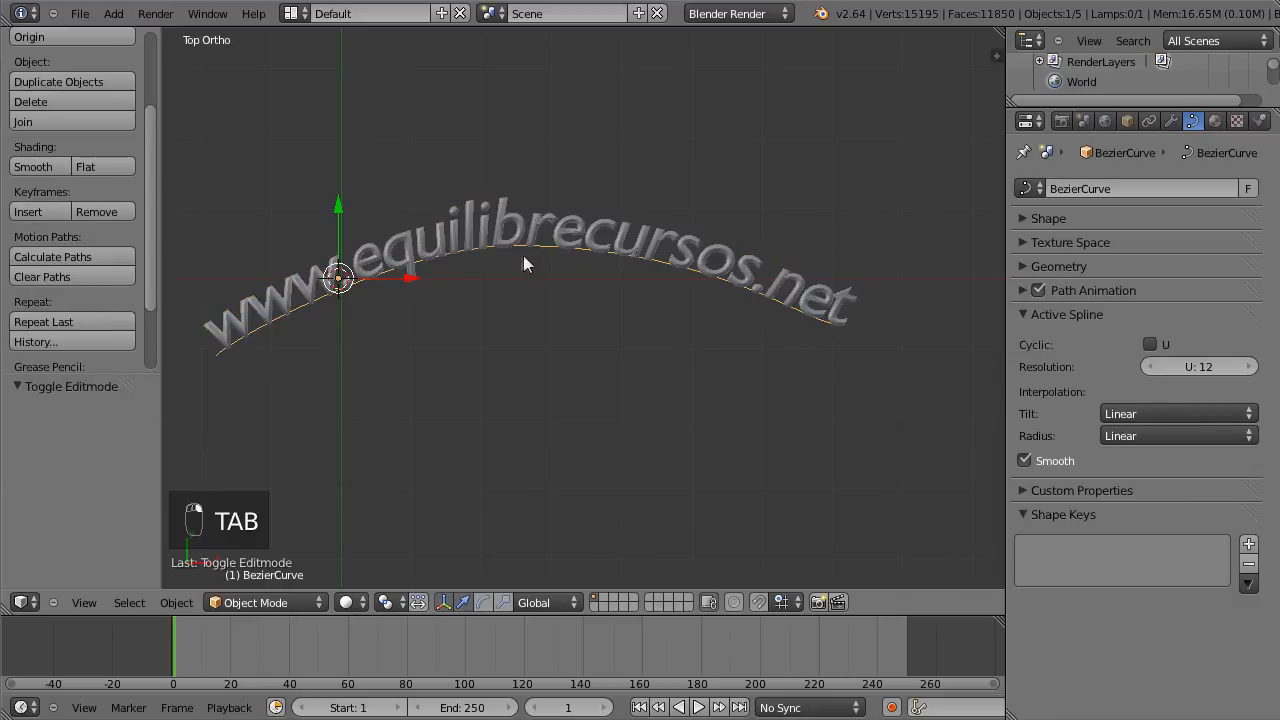
{"action": "key", "text": "Tab"}
{"action": "key", "text": "g"}
{"action": "key", "text": "y"}
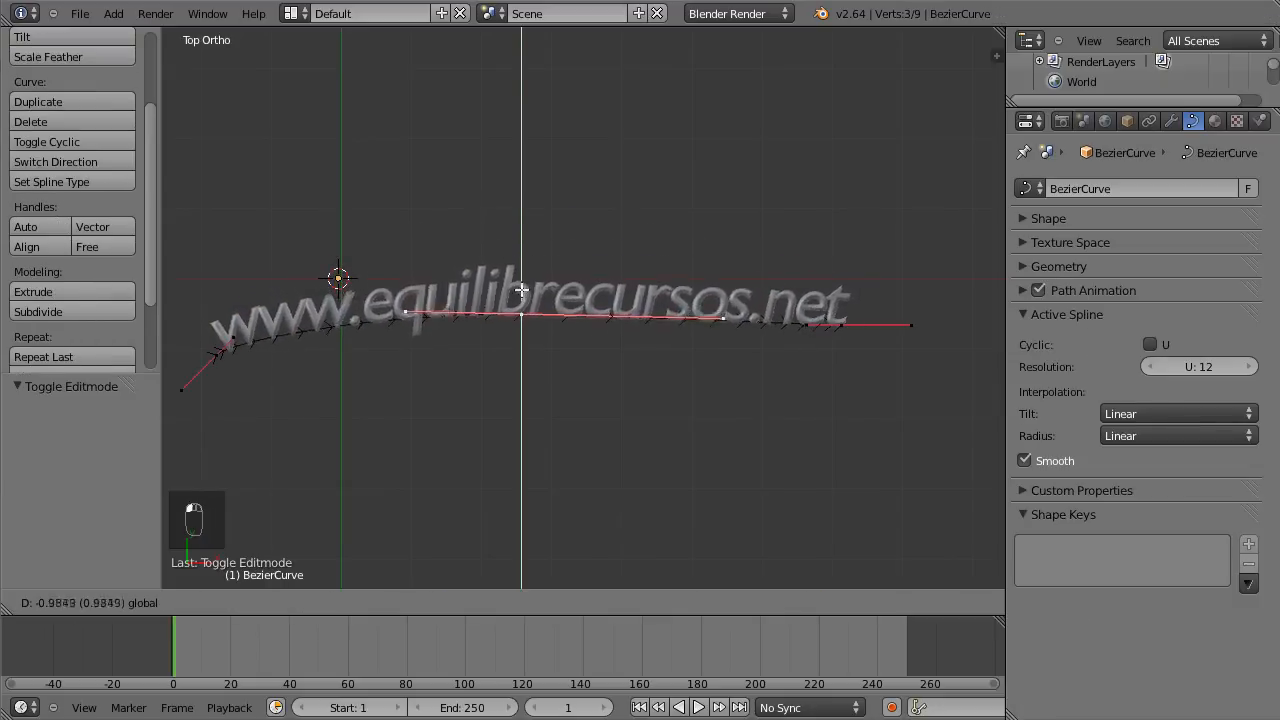
{"action": "left_click_drag", "start_coordinate": [521, 408], "coordinate": [520, 430]}
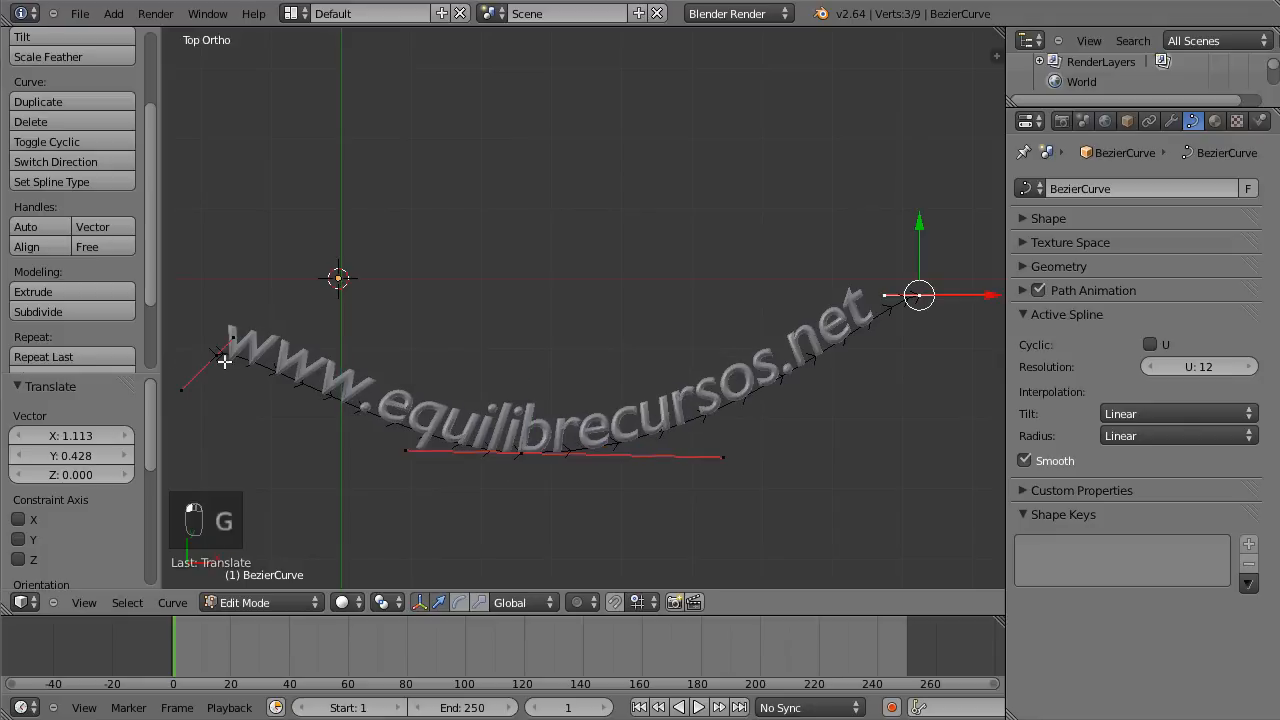
Move the curve's left end point about 0.09 along X and 0.36 along Y, and leave Edit Mode.
{"action": "right_click", "coordinate": [218, 355]}
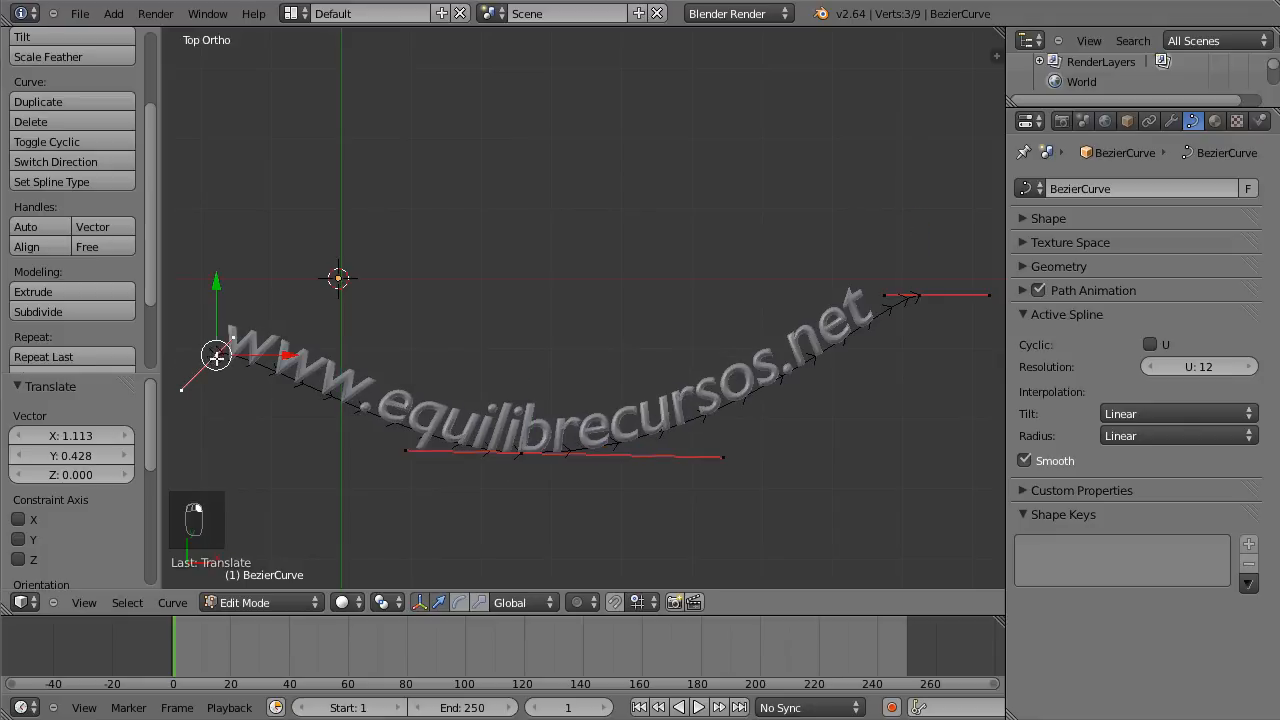
{"action": "key", "text": "g"}
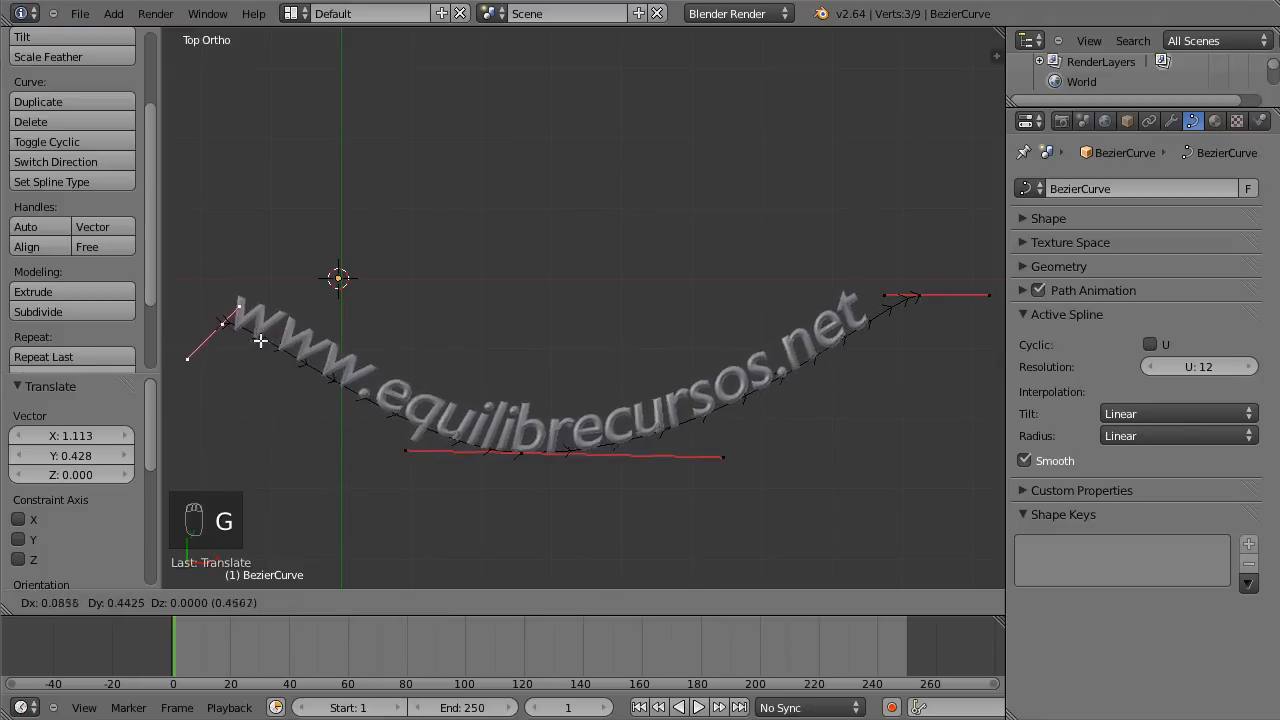
{"action": "left_click", "coordinate": [250, 346]}
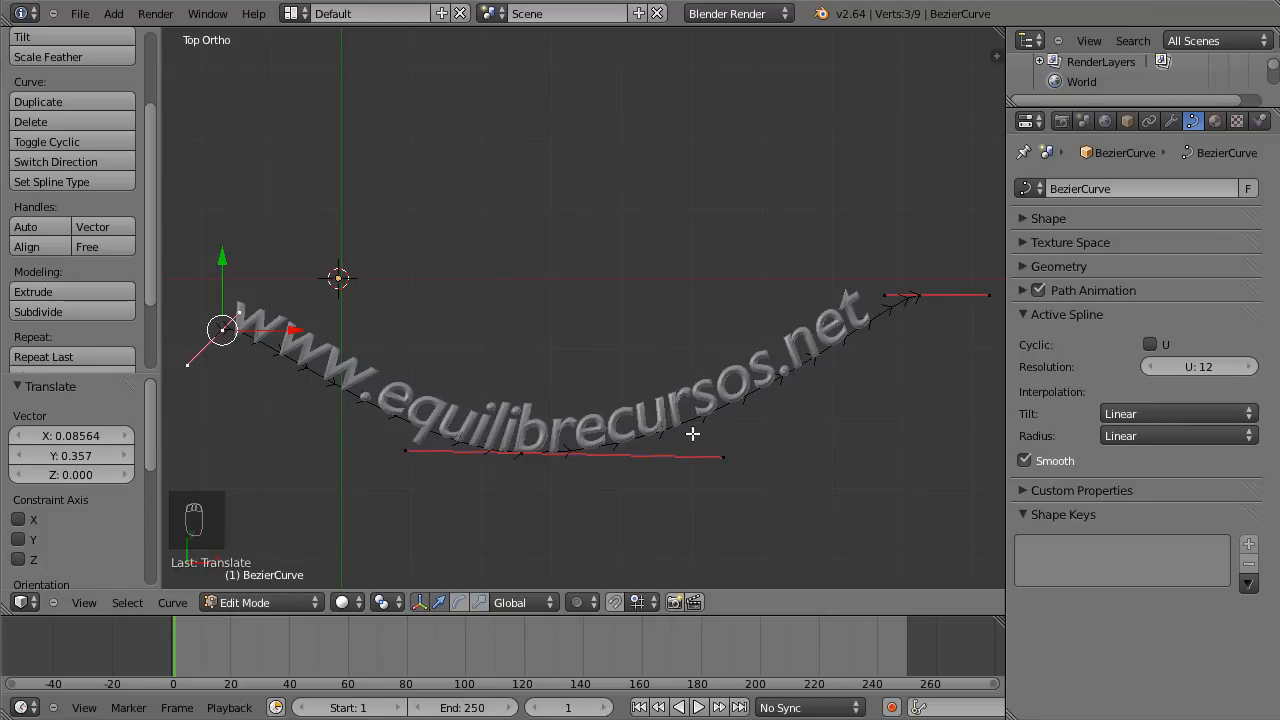
{"action": "key", "text": "Tab"}
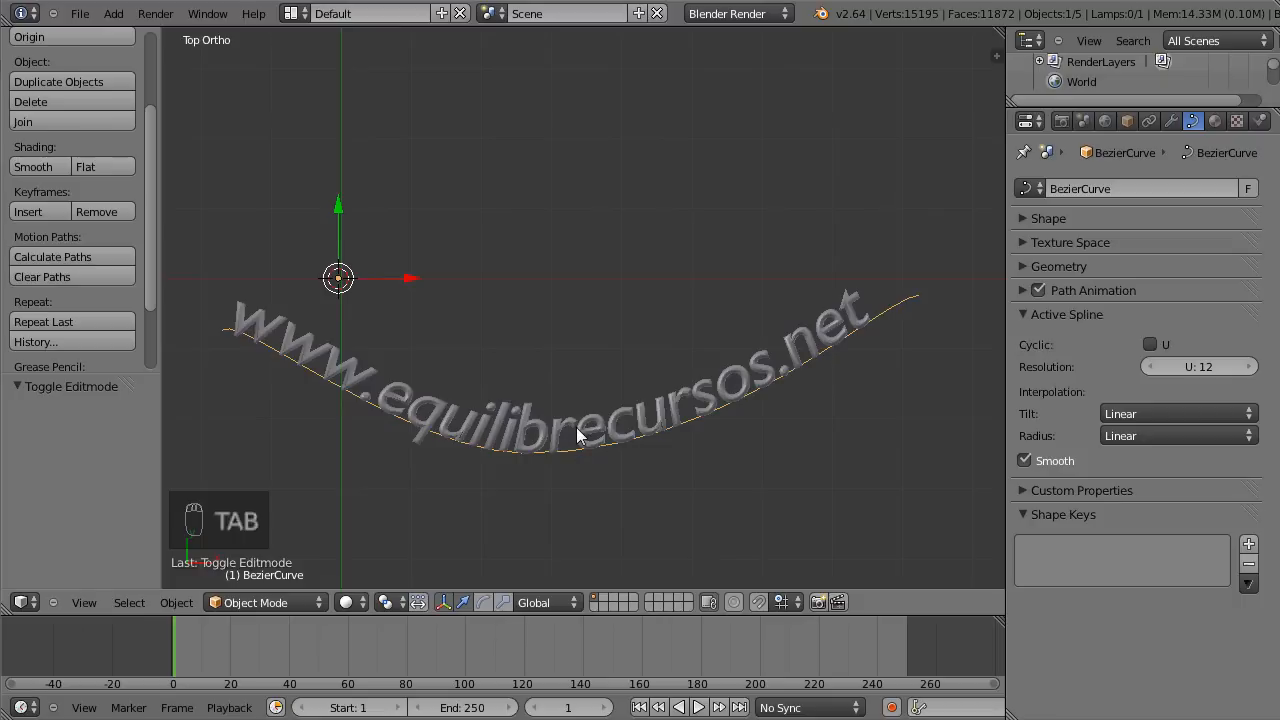
Delete the Bezier curve that bends the text.
{"action": "key", "text": "x"}
{"action": "left_click", "coordinate": [565, 433]}
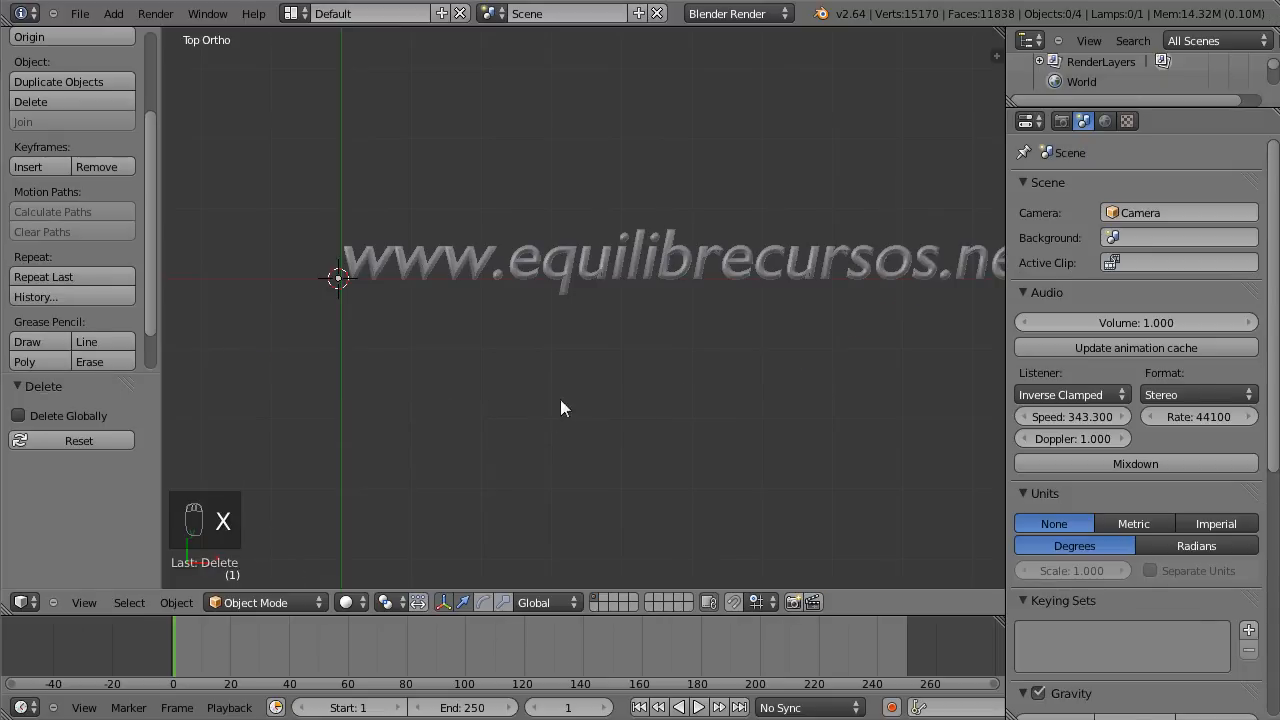
{"action": "middle_click_drag", "start_coordinate": [614, 360], "coordinate": [522, 350], "text": "shift"}
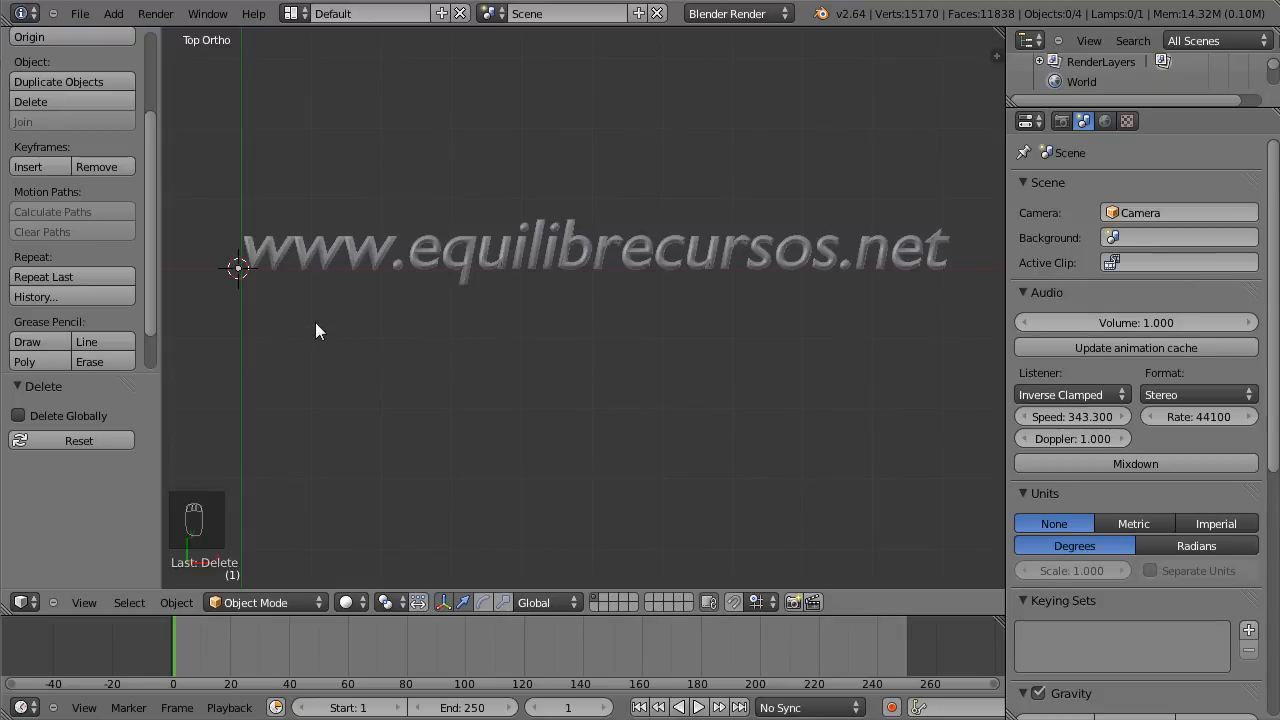
Add a Bezier circle and assign BezierCircle as the text's Text on Curve object.
{"action": "key", "text": "shift+a"}
{"action": "mouse_move", "coordinate": [330, 322]}
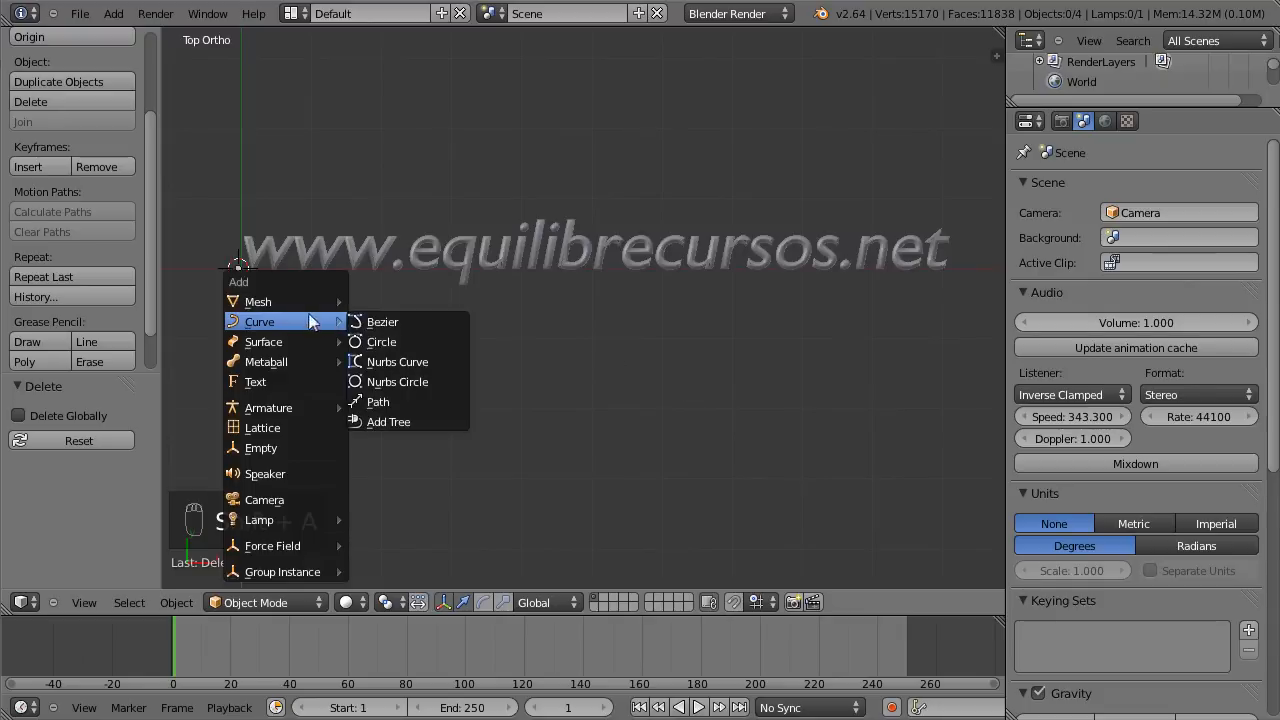
{"action": "left_click", "coordinate": [378, 343]}
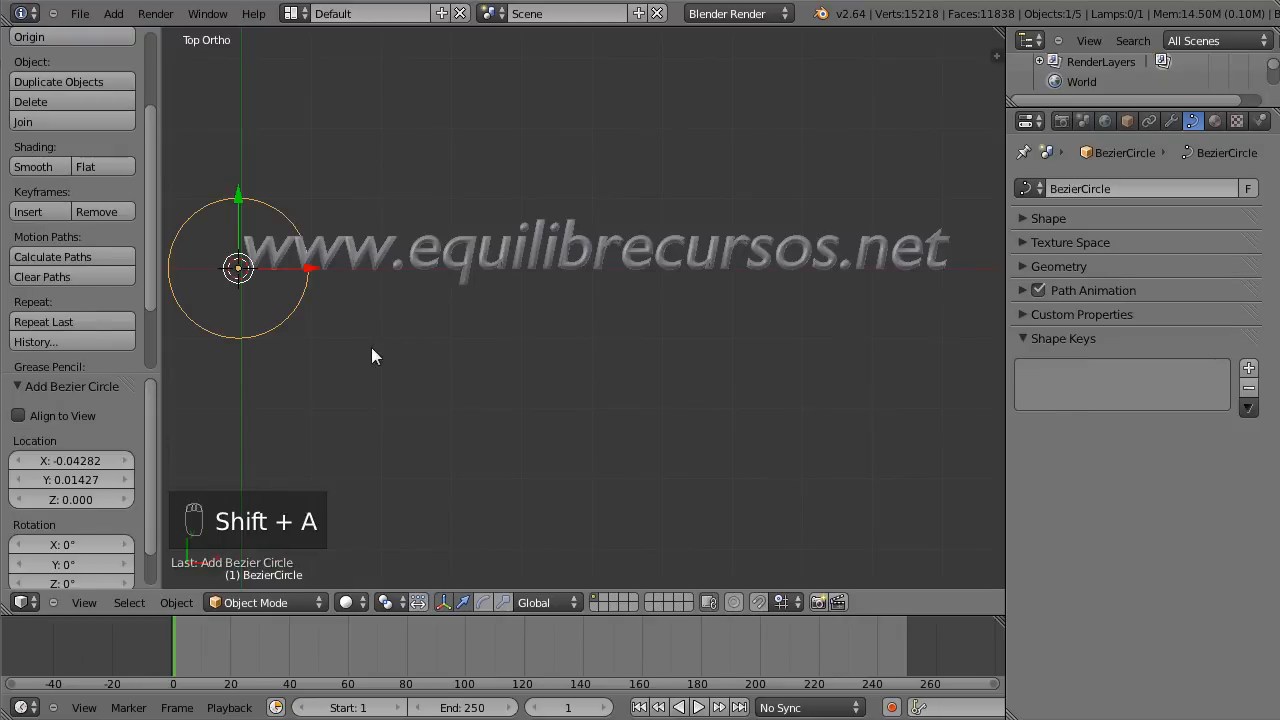
{"action": "right_click", "coordinate": [430, 252]}
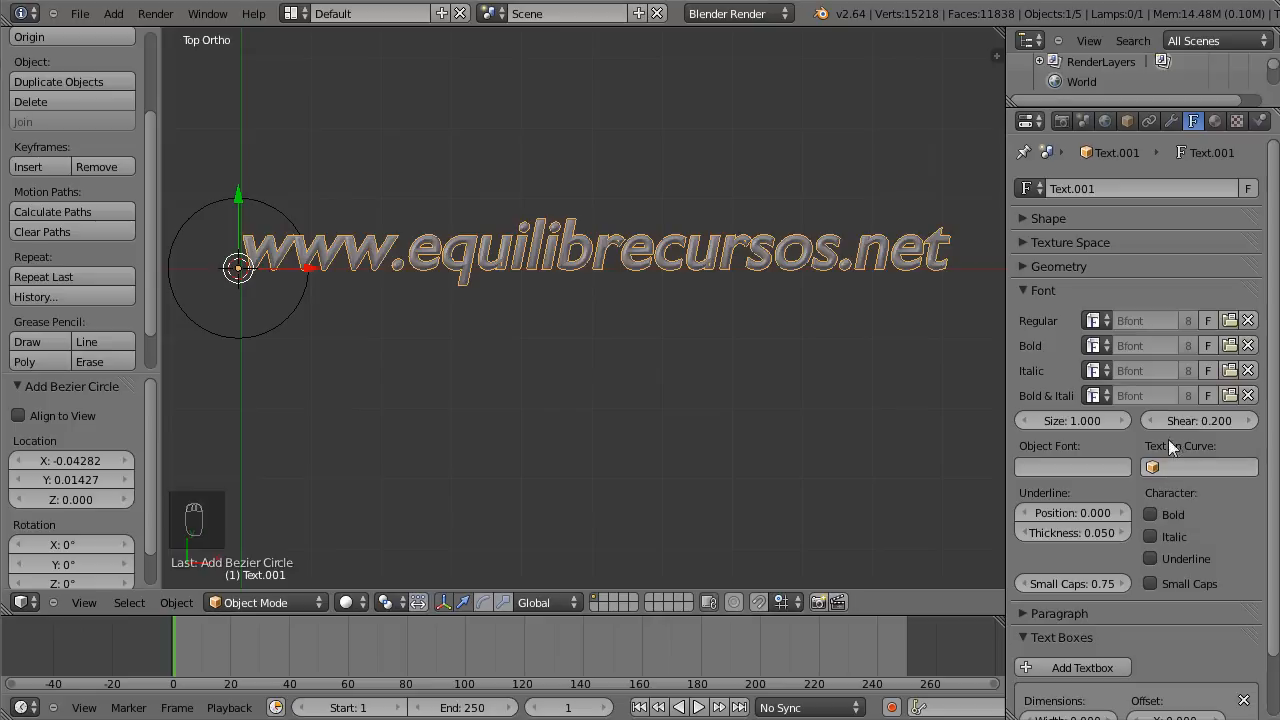
{"action": "left_click", "coordinate": [1166, 466]}
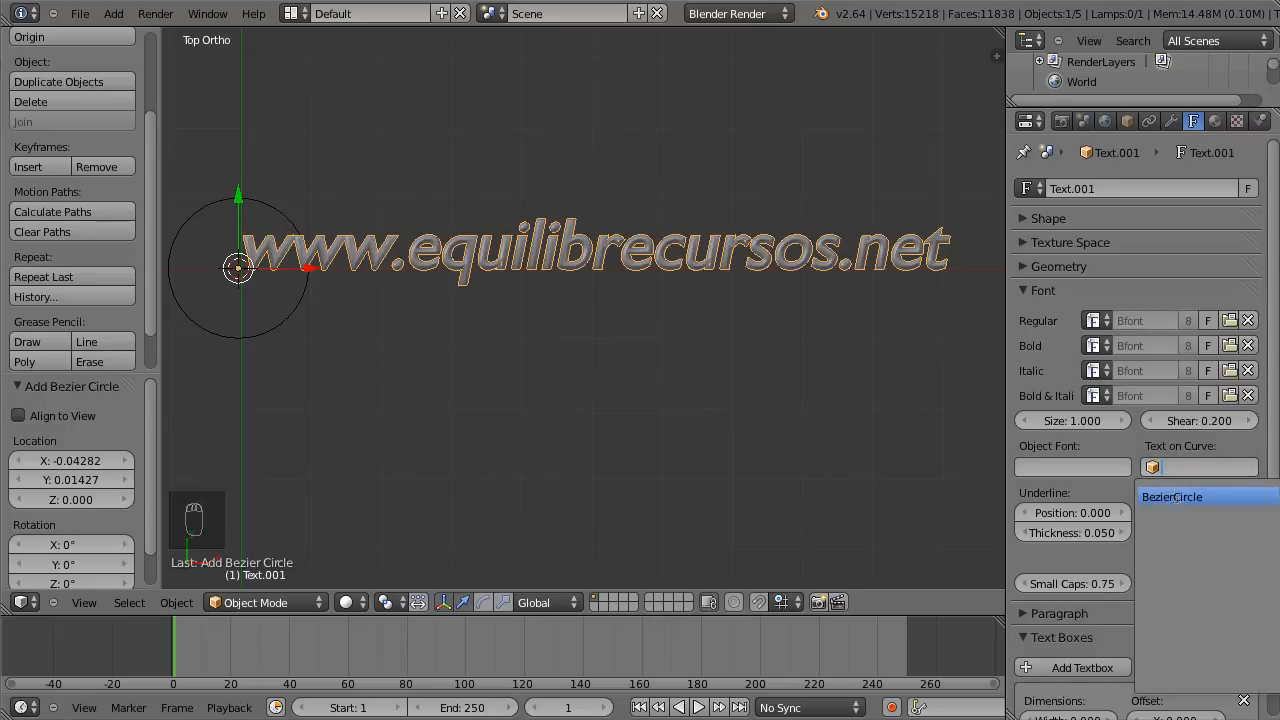
{"action": "left_click", "coordinate": [1177, 496]}
Enlarge the Bezier circle in two passes, the first by about 1.86, rotating it about -0.93° in between.
{"action": "middle_click_drag", "start_coordinate": [406, 351], "coordinate": [630, 343], "text": "shift"}
{"action": "right_click", "coordinate": [383, 278]}
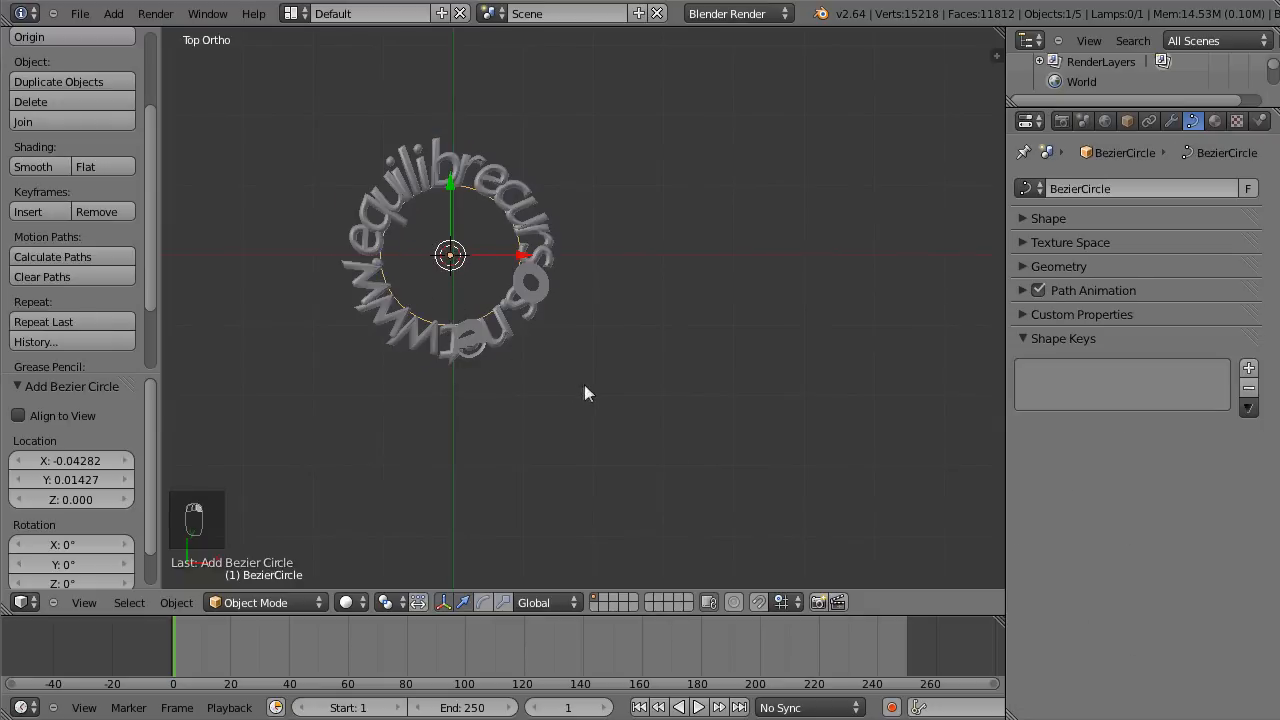
{"action": "key", "text": "s"}
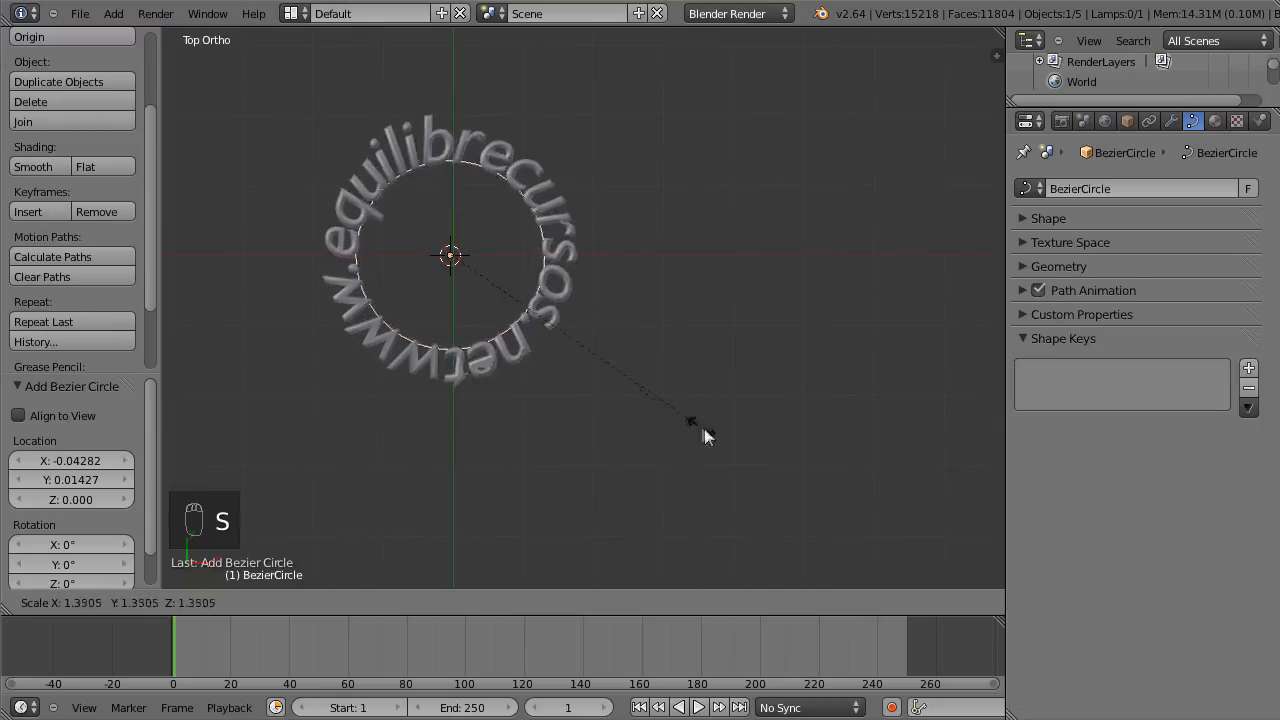
{"action": "left_click", "coordinate": [845, 394]}
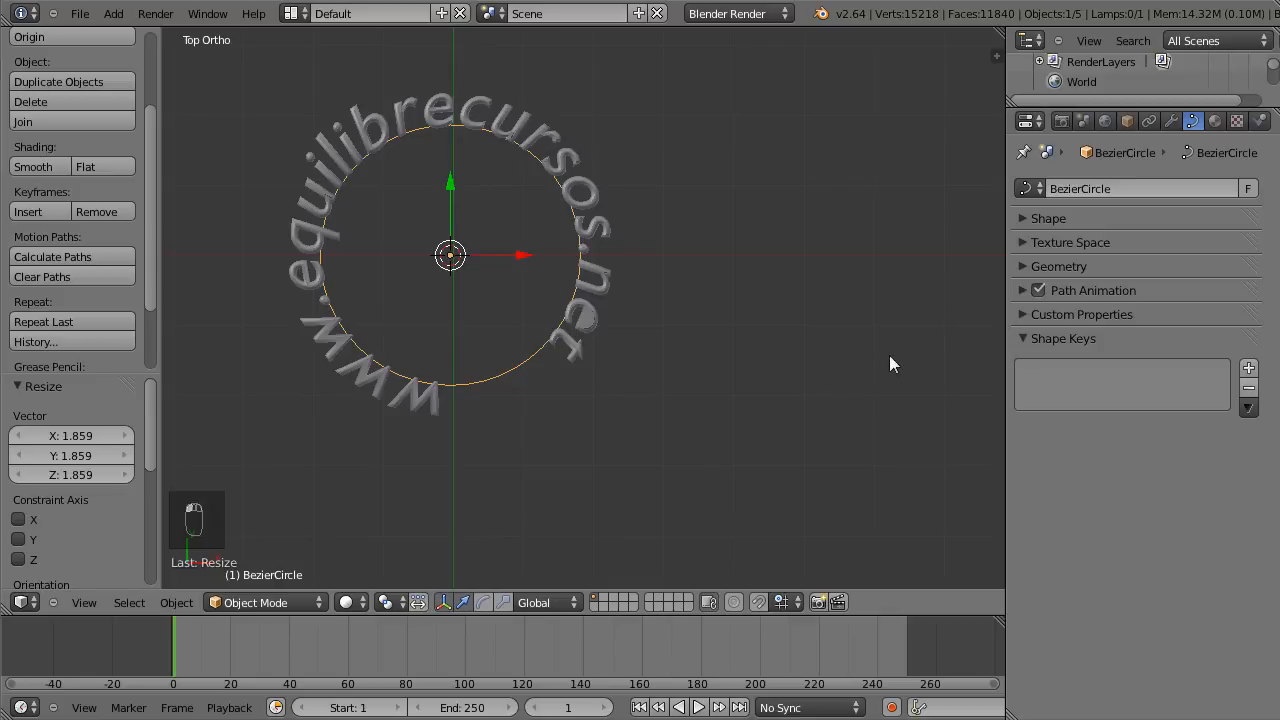
{"action": "key", "text": "r"}
{"action": "left_click", "coordinate": [744, 279]}
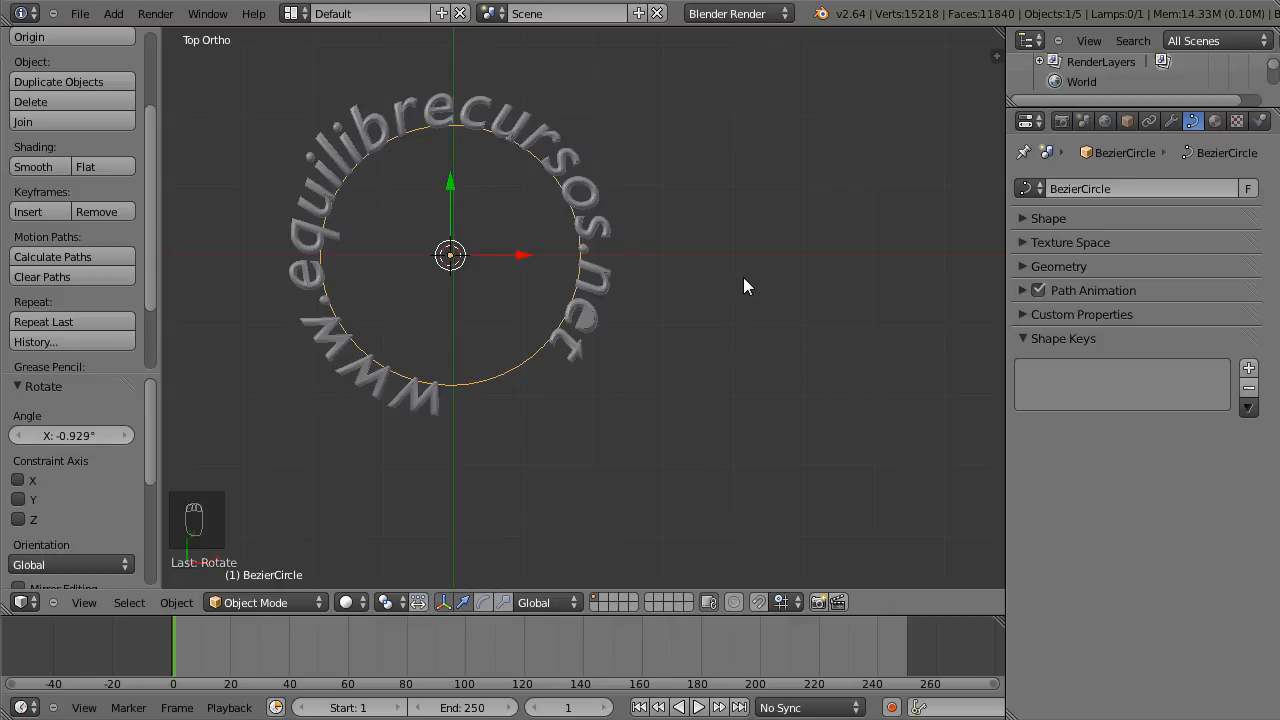
{"action": "key", "text": "s"}
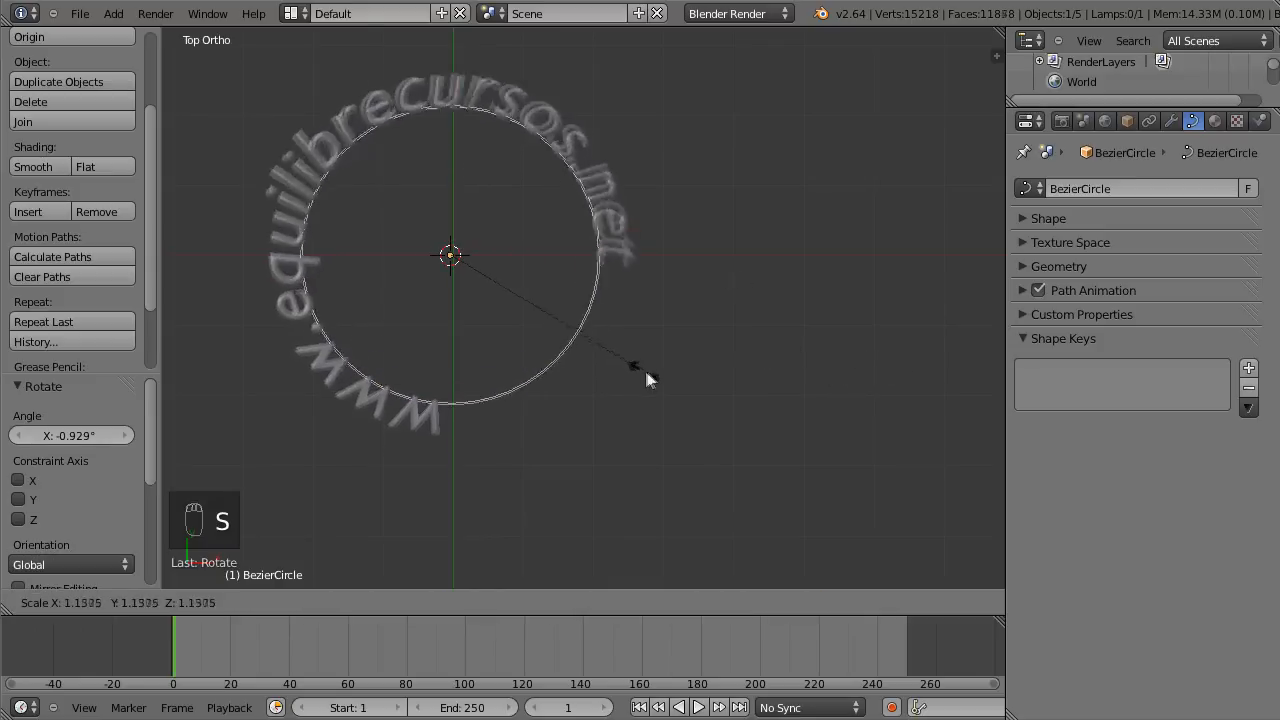
{"action": "left_click", "coordinate": [666, 374]}
Rotate all the circle's control points about 44.3° in Edit Mode to reposition the text around it, and return to Object Mode.
{"action": "key", "text": "Tab"}
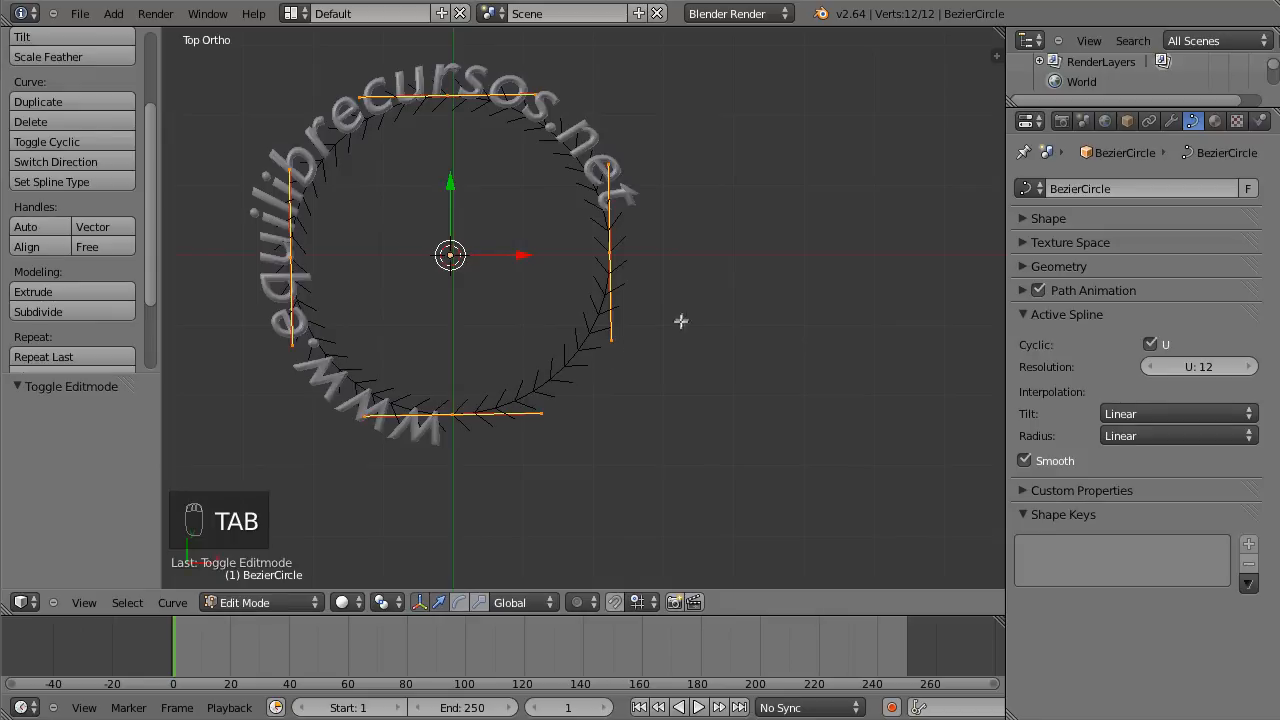
{"action": "key", "text": "r"}
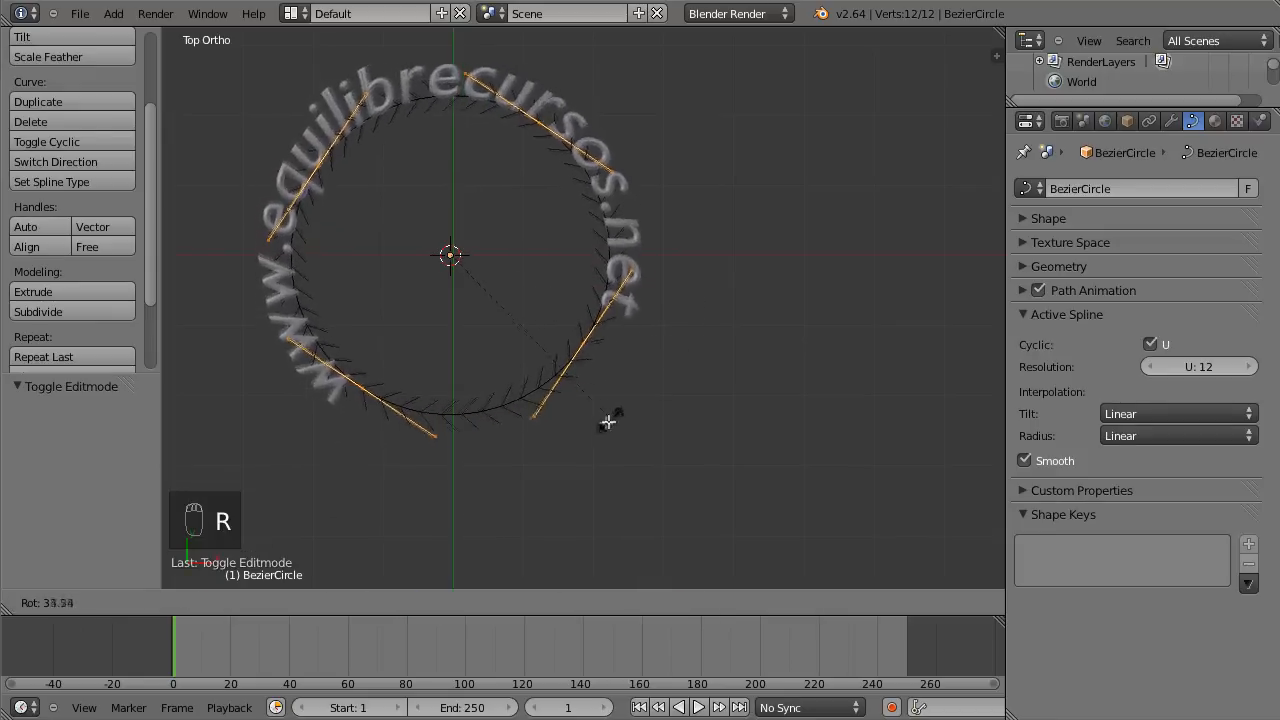
{"action": "left_click", "coordinate": [580, 434]}
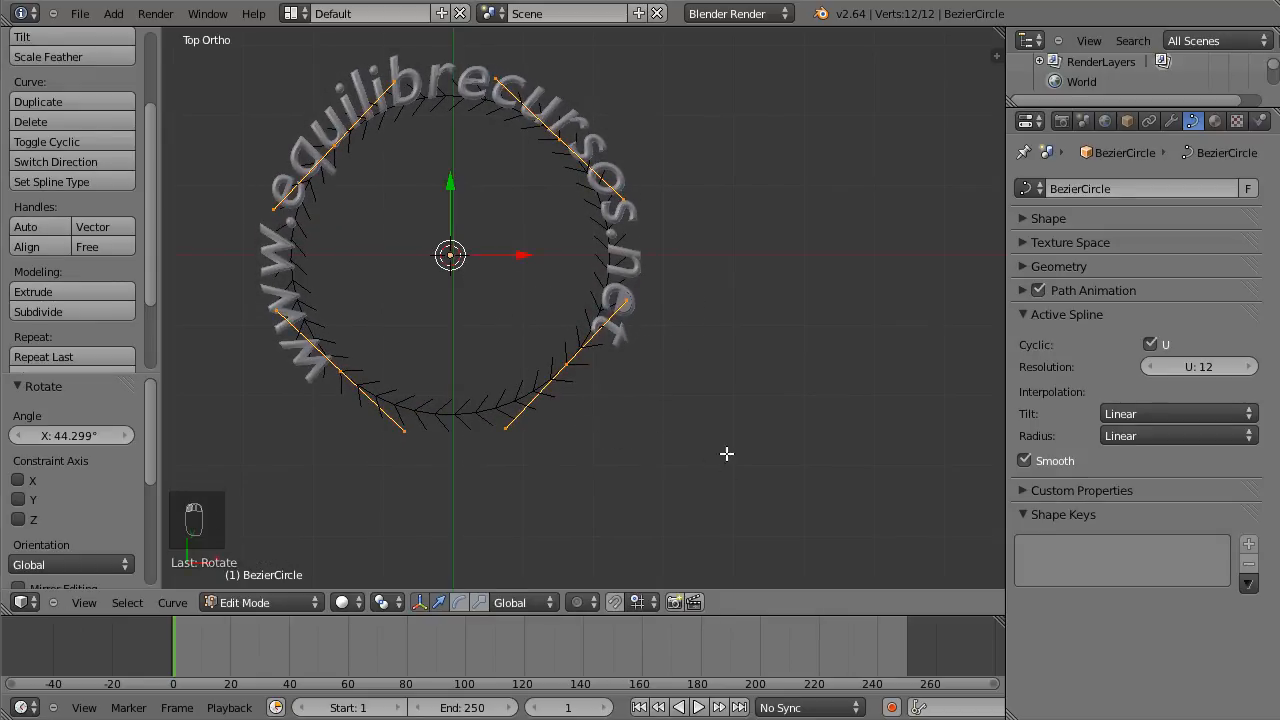
{"action": "key", "text": "Tab"}
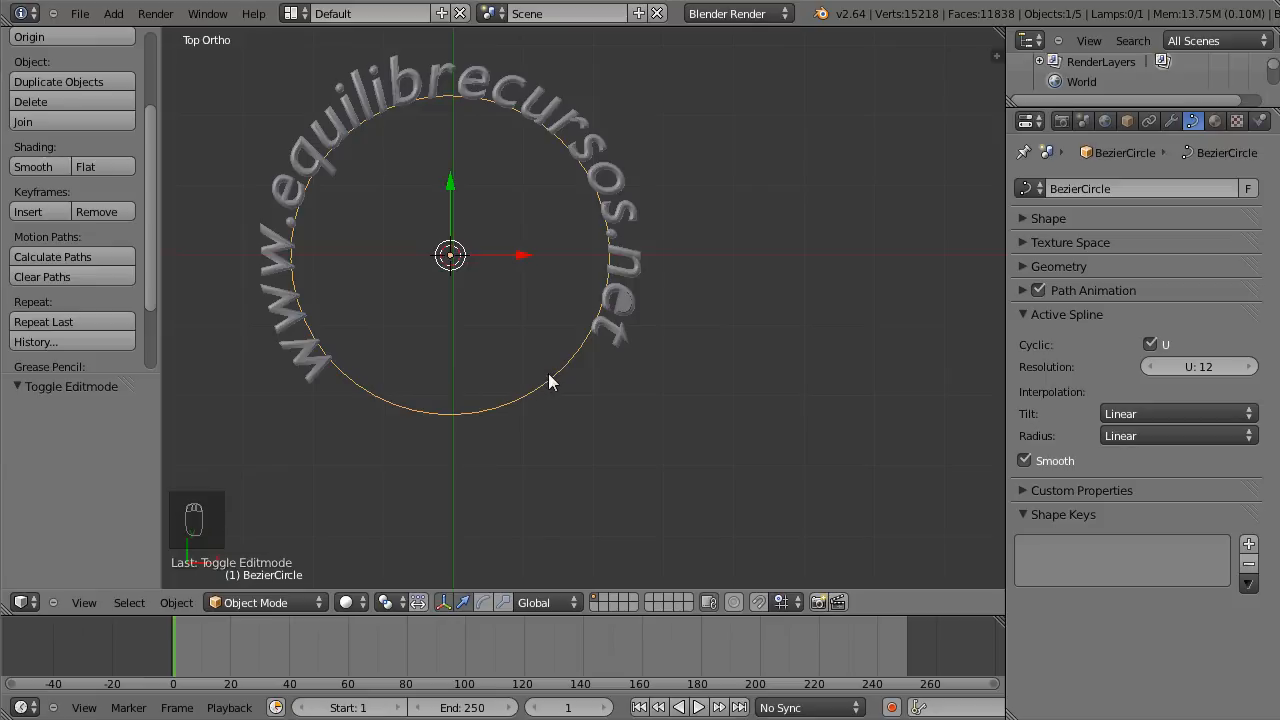
Delete the Bezier circle that the text follows.
{"action": "key", "text": "x"}
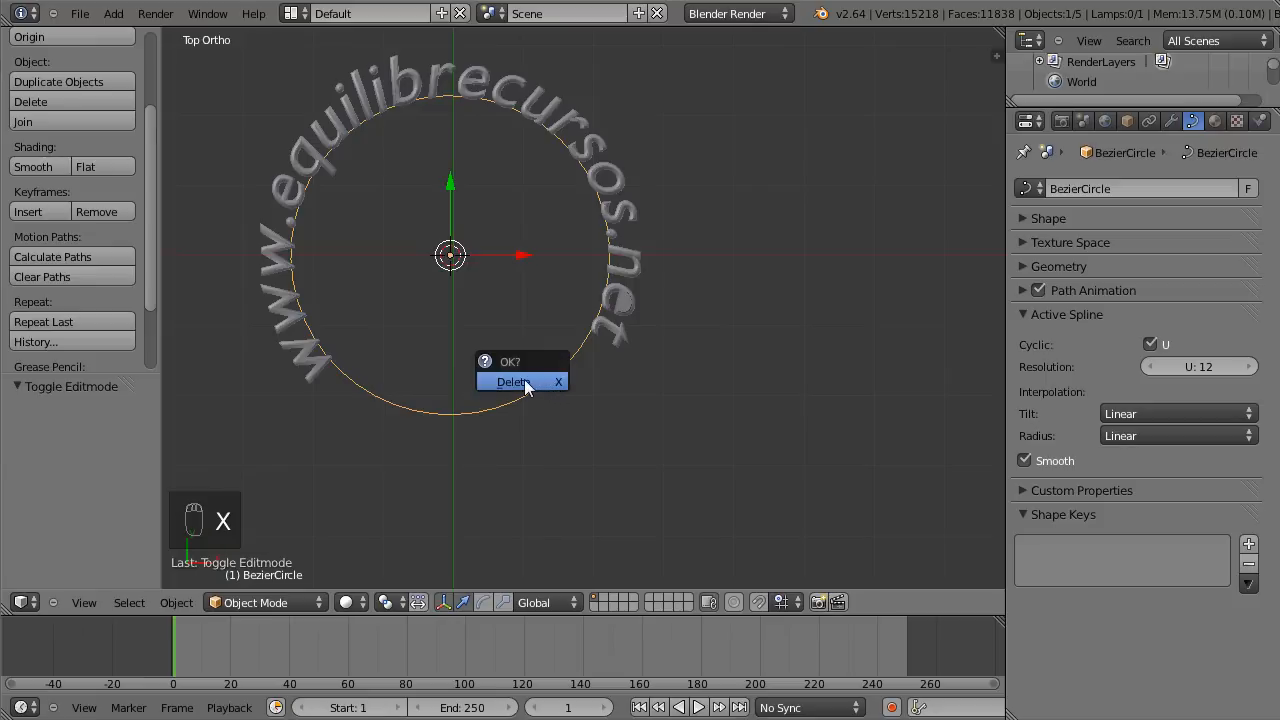
{"action": "left_click", "coordinate": [524, 381]}
{"action": "middle_click_drag", "start_coordinate": [620, 358], "coordinate": [420, 363], "text": "shift"}
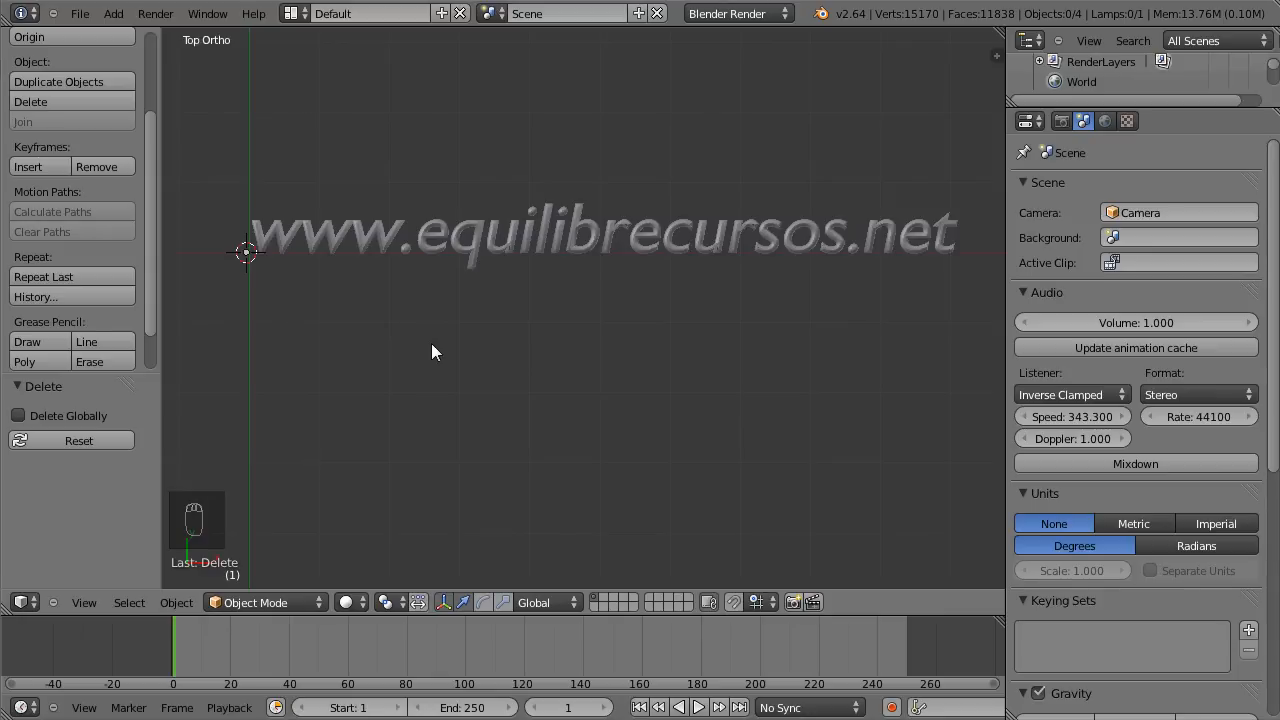
Add a Simple Deform modifier to the text, set to Bend with a deform factor of -4.008.
{"action": "key", "text": "KP_Subtract"}
{"action": "key", "text": "KP_Subtract"}
{"action": "key", "text": "KP_Subtract"}
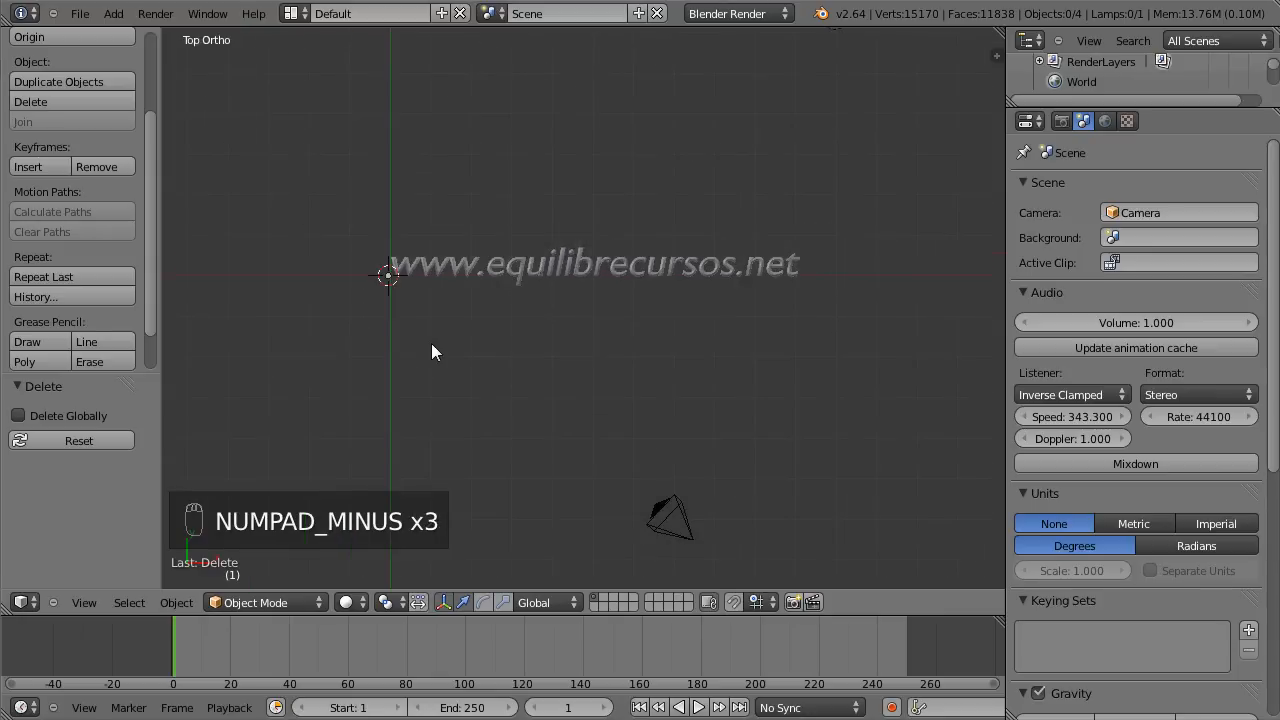
{"action": "key", "text": "KP_Subtract"}
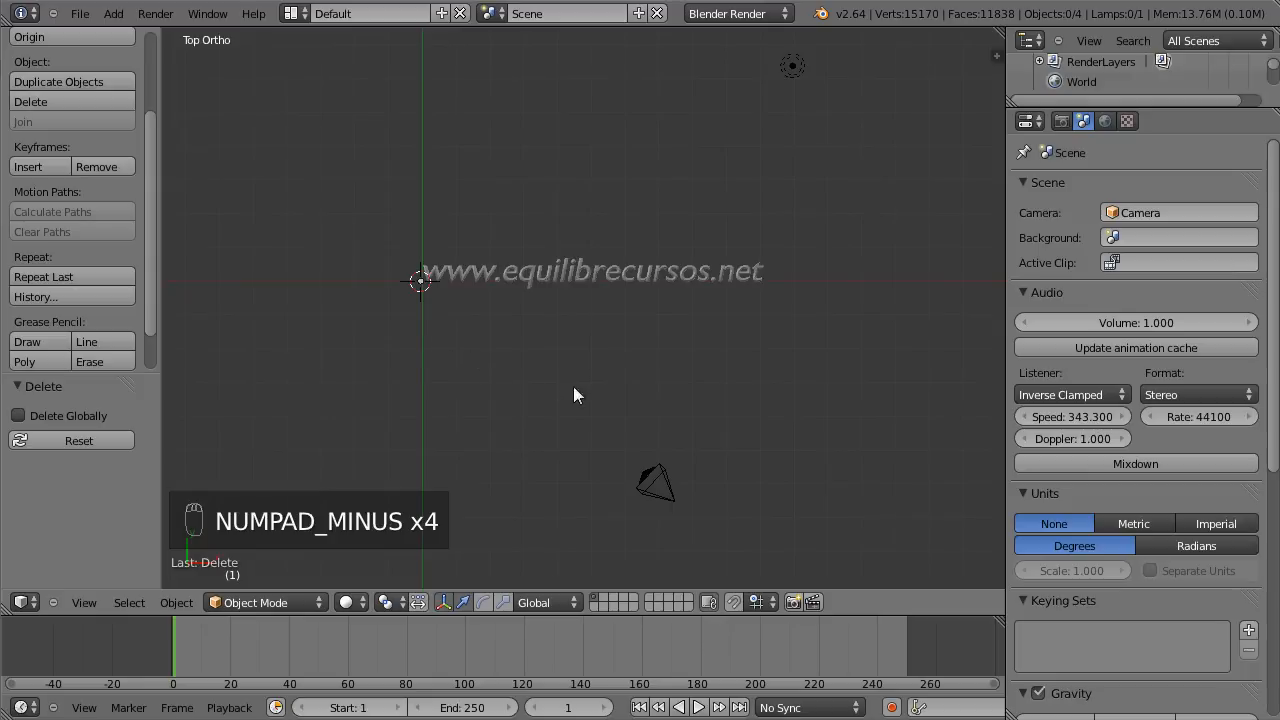
{"action": "right_click", "coordinate": [555, 274]}
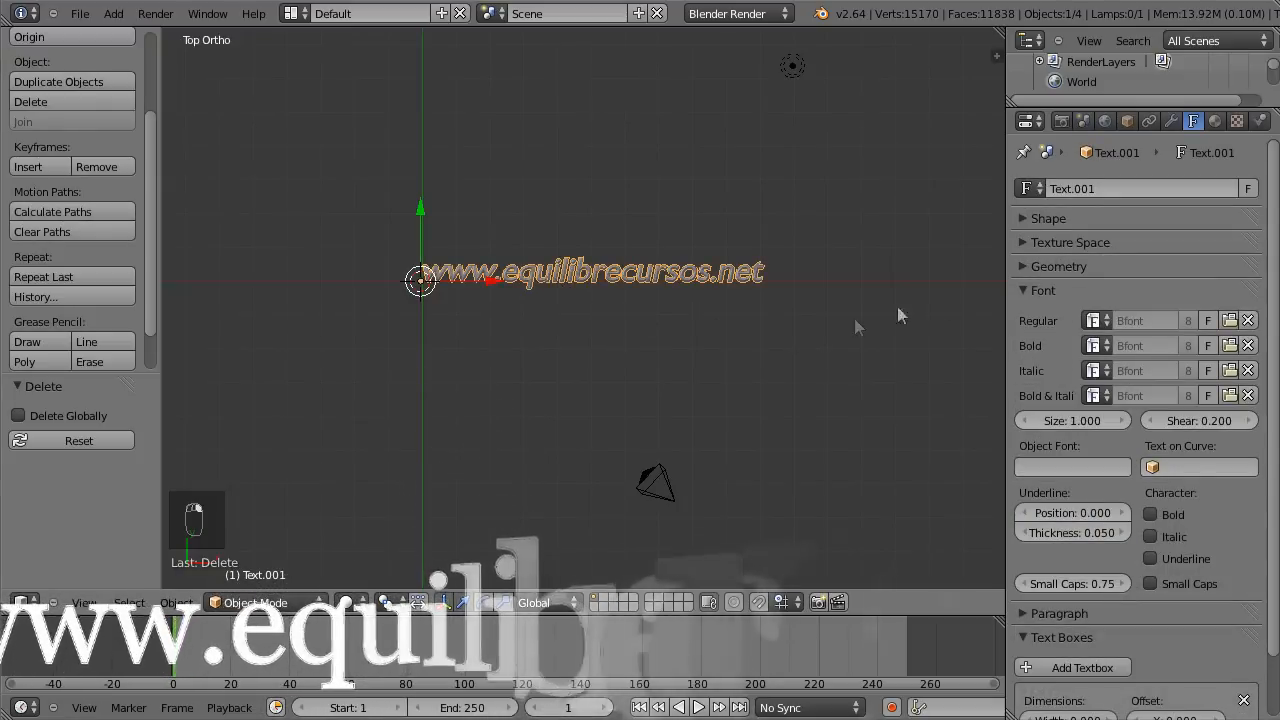
{"action": "left_click", "coordinate": [1172, 120]}
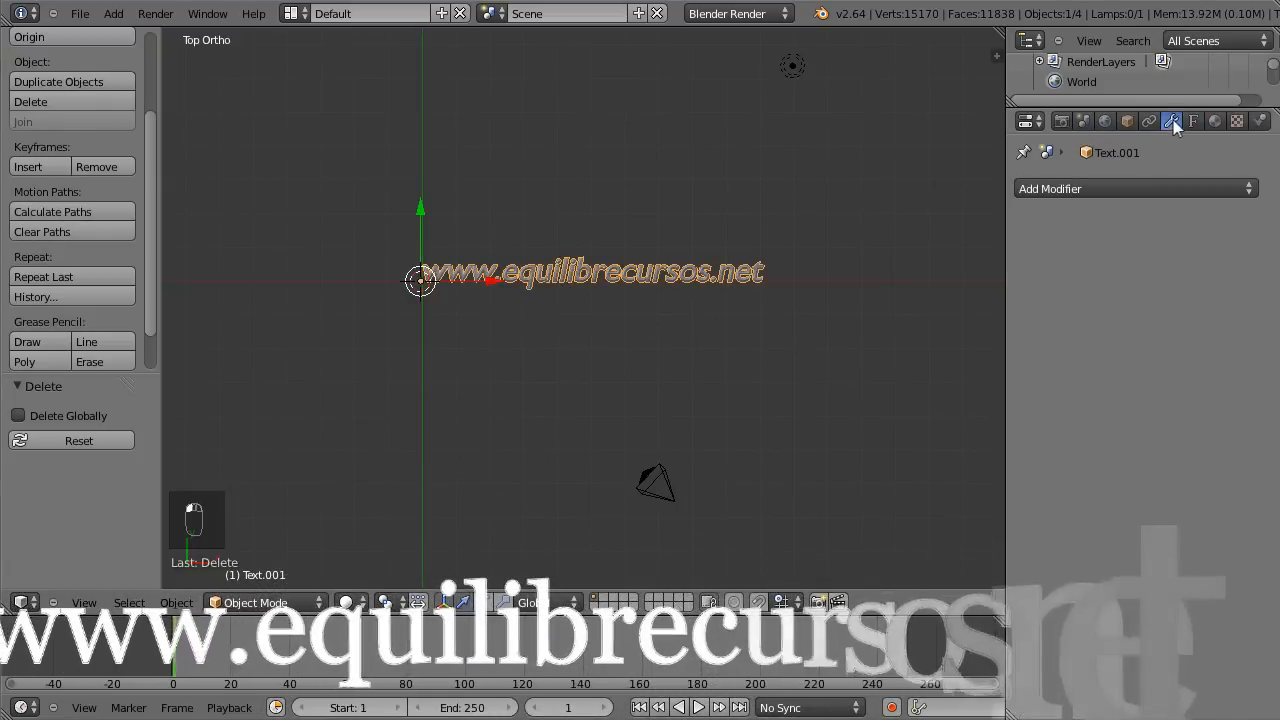
{"action": "left_click", "coordinate": [1124, 185]}
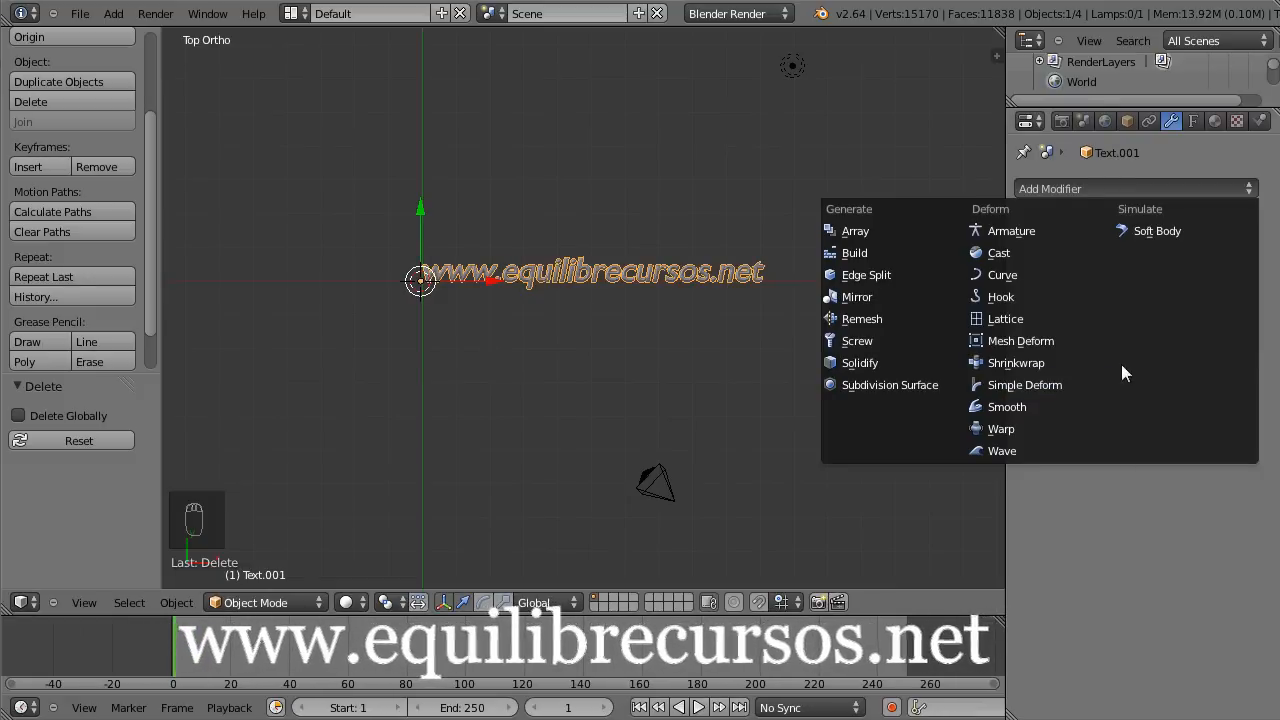
{"action": "left_click", "coordinate": [1006, 388]}
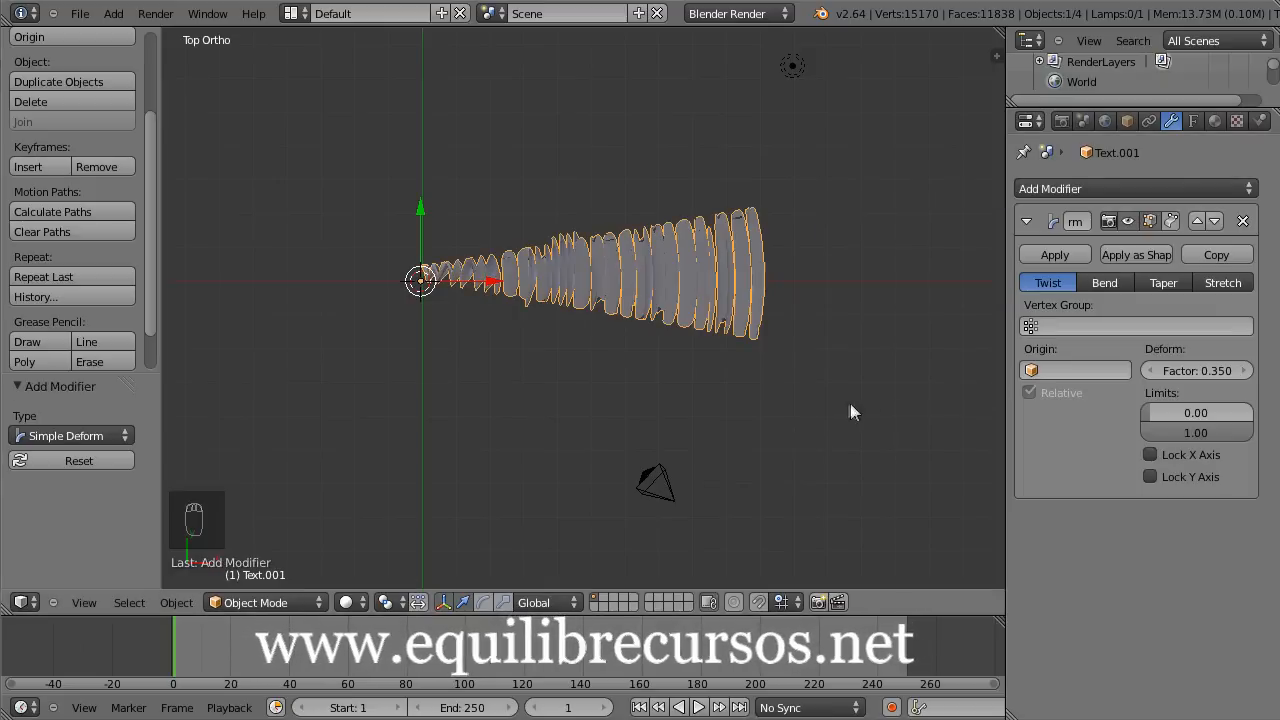
{"action": "left_click", "coordinate": [1103, 282]}
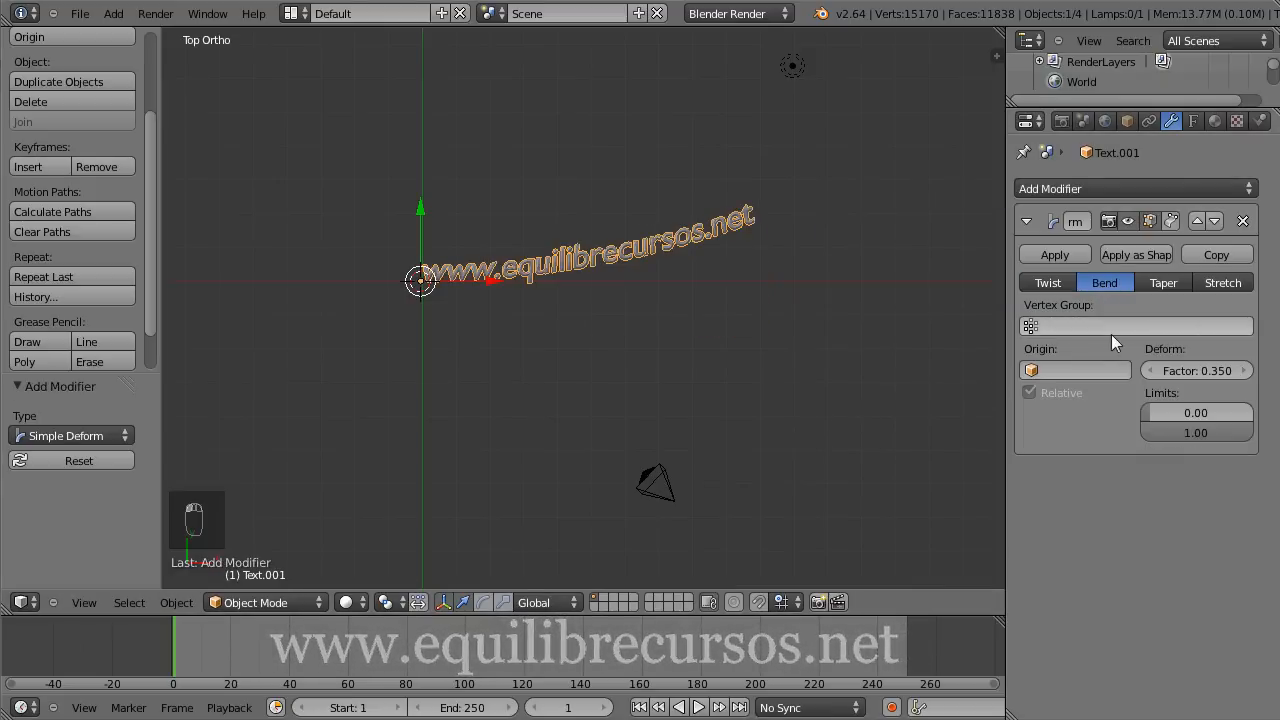
{"action": "mouse_move", "coordinate": [1220, 368]}
{"action": "left_mouse_down"}
{"action": "mouse_move", "coordinate": [1157, 364]}
{"action": "mouse_move", "coordinate": [1238, 375]}
{"action": "mouse_move", "coordinate": [1138, 368]}
{"action": "mouse_move", "coordinate": [1245, 376]}
{"action": "mouse_move", "coordinate": [1139, 373]}
{"action": "mouse_move", "coordinate": [1231, 377]}
{"action": "mouse_move", "coordinate": [1154, 369]}
{"action": "mouse_move", "coordinate": [1226, 360]}
{"action": "left_mouse_up"}
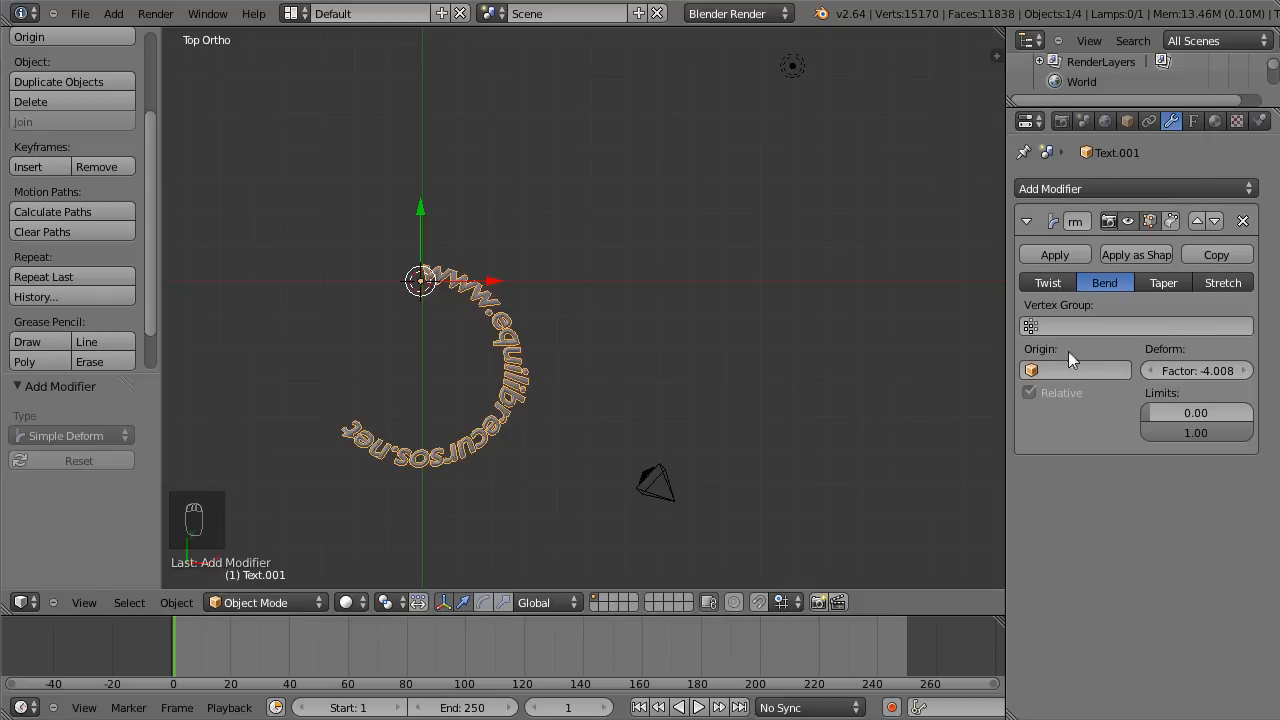
Remove the Simple Deform modifier from the text and add a Curve modifier instead.
{"action": "left_click", "coordinate": [1243, 221]}
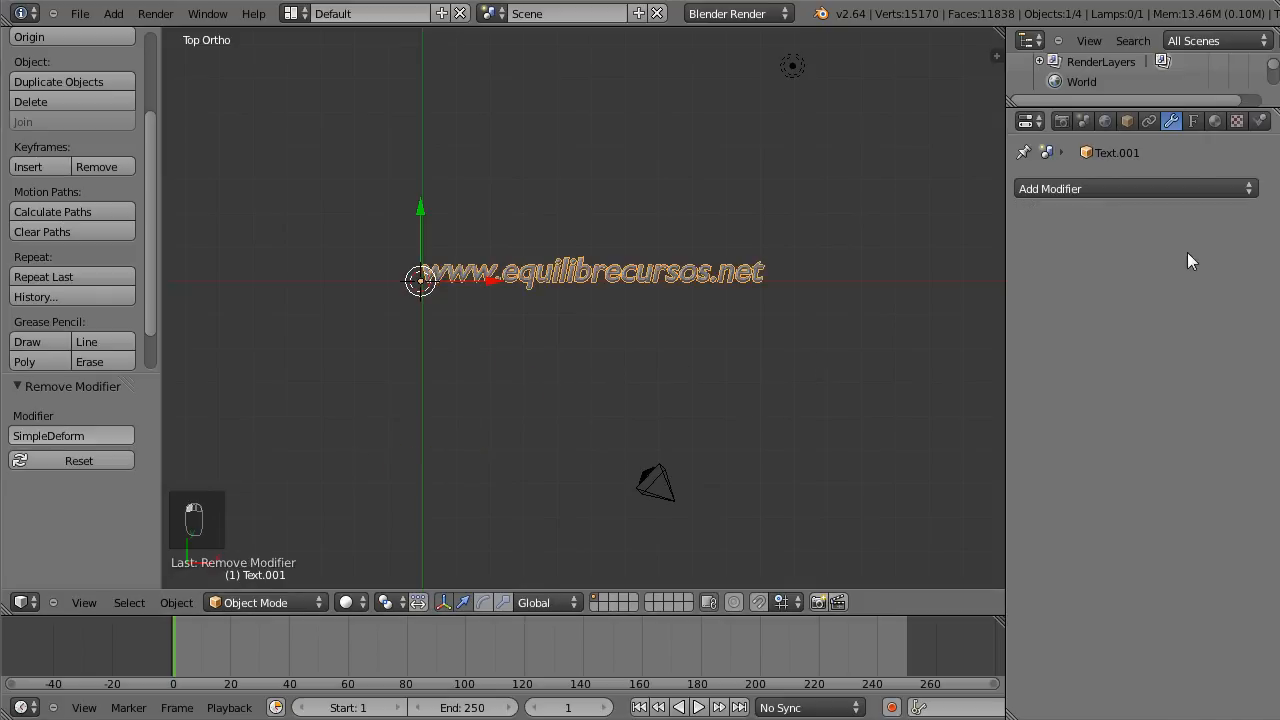
{"action": "left_click", "coordinate": [1095, 190]}
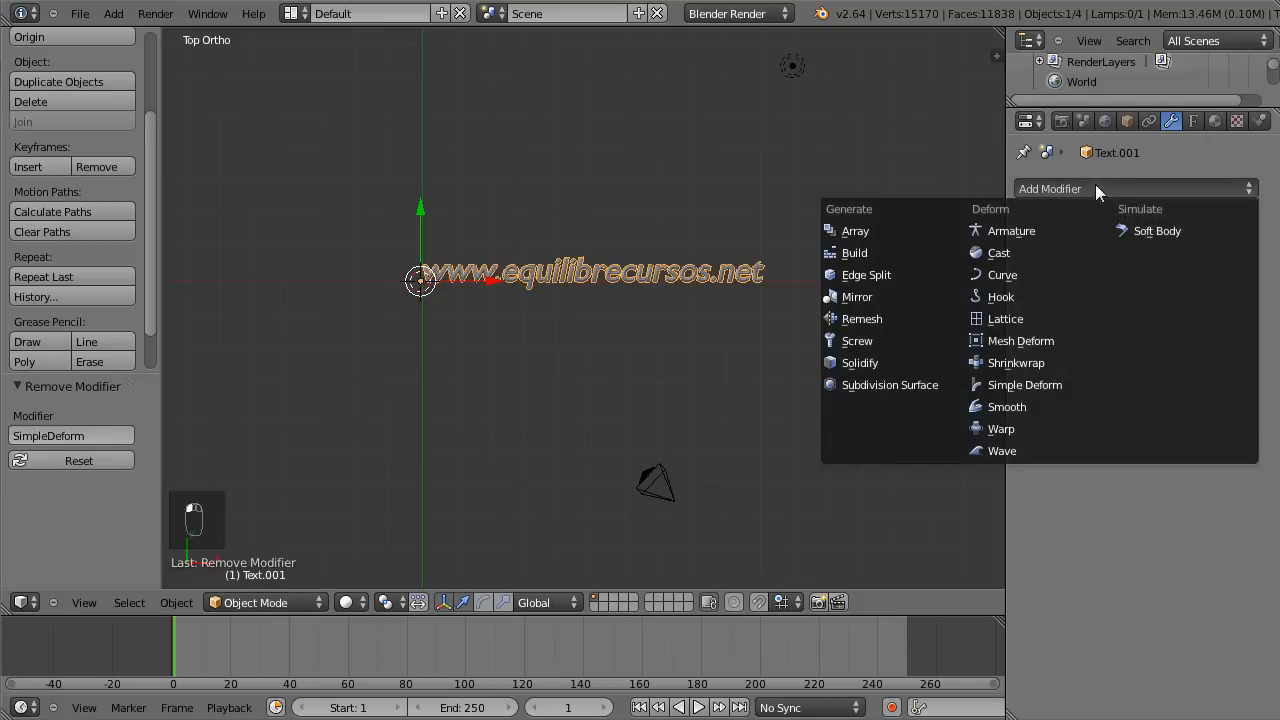
{"action": "left_click", "coordinate": [1005, 276]}
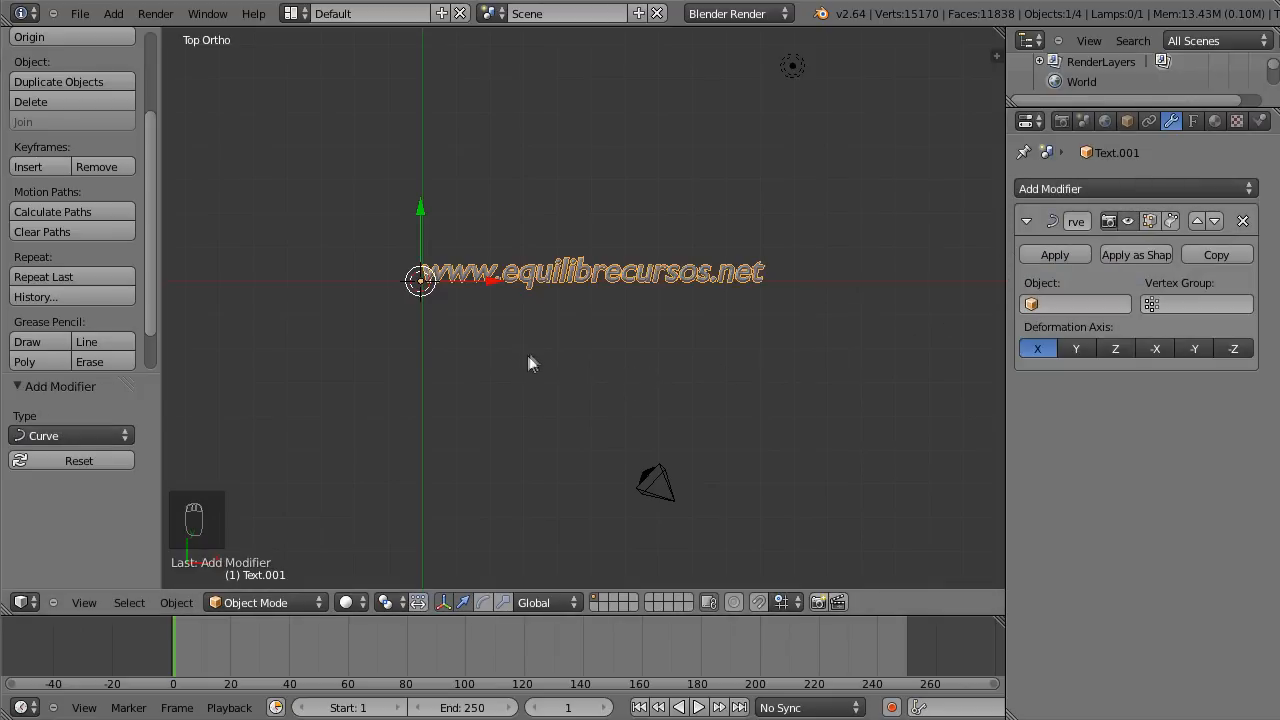
Add a Bezier circle at the 3D cursor and set its X rotation to 90°.
{"action": "key", "text": "shift+a"}
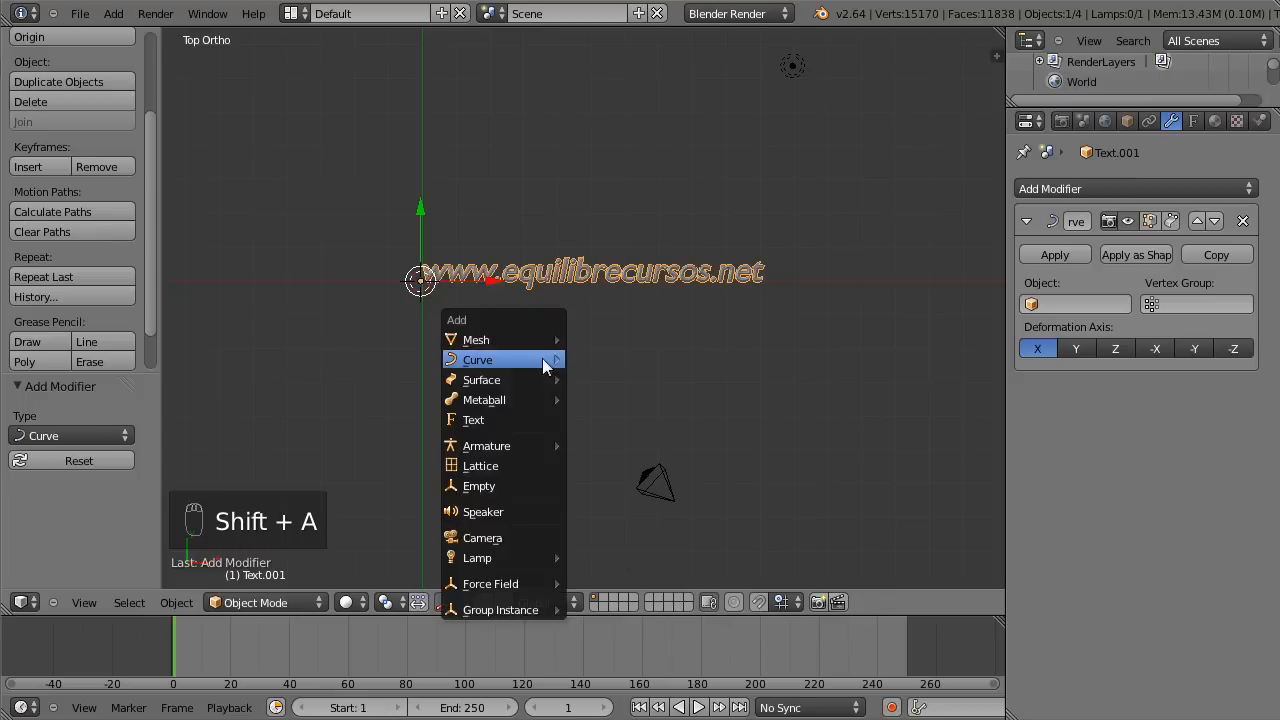
{"action": "mouse_move", "coordinate": [527, 359]}
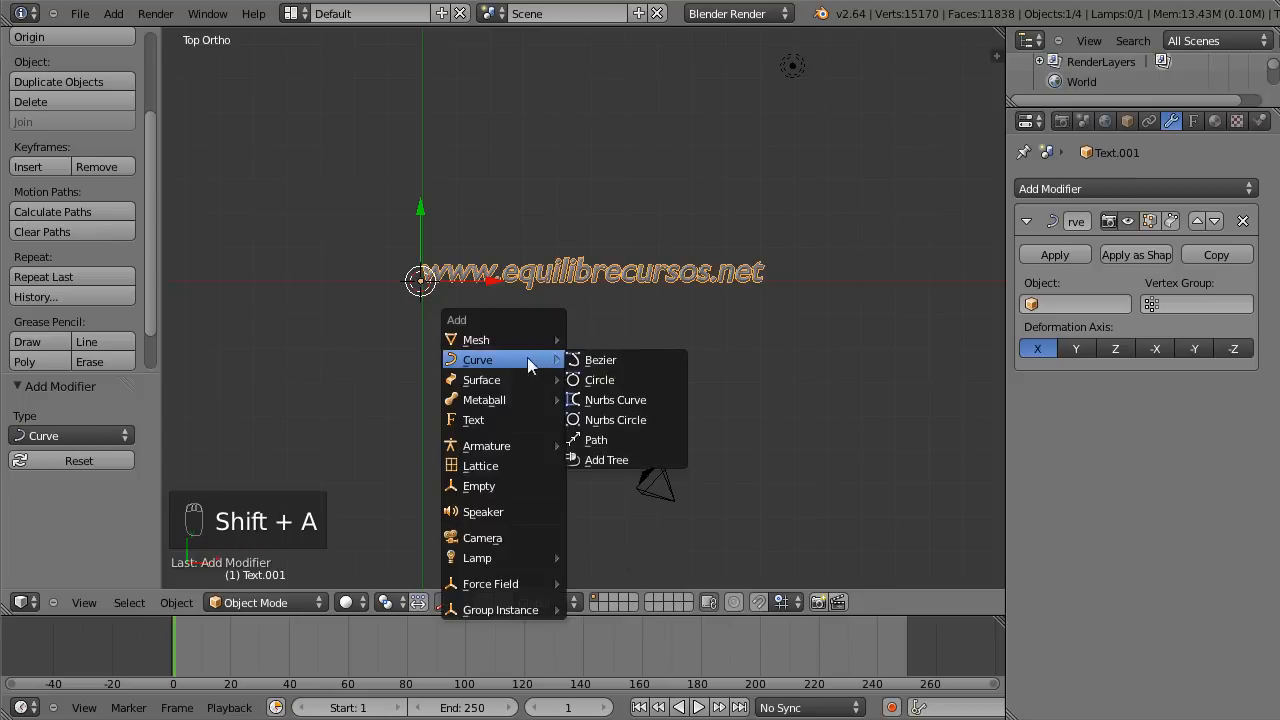
{"action": "left_click", "coordinate": [600, 380]}
{"action": "key", "text": "n"}
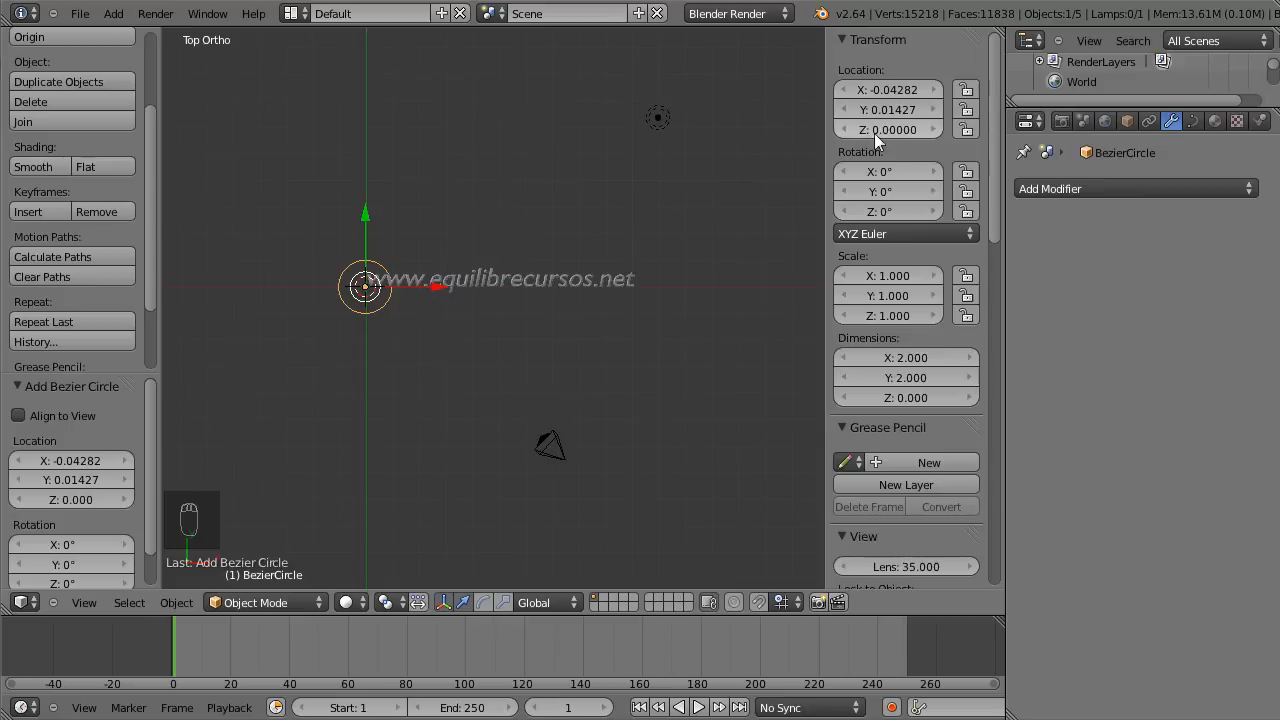
{"action": "left_click", "coordinate": [883, 170]}
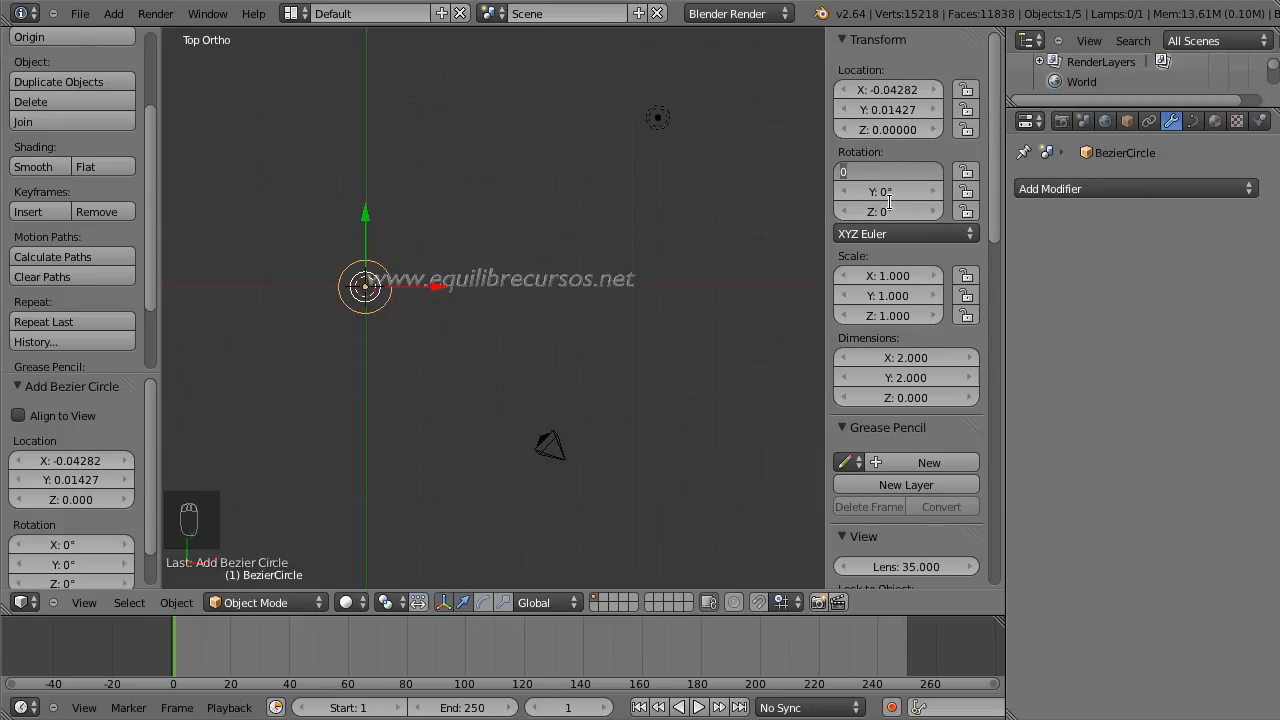
{"action": "type", "text": "90"}
{"action": "key", "text": "Return"}
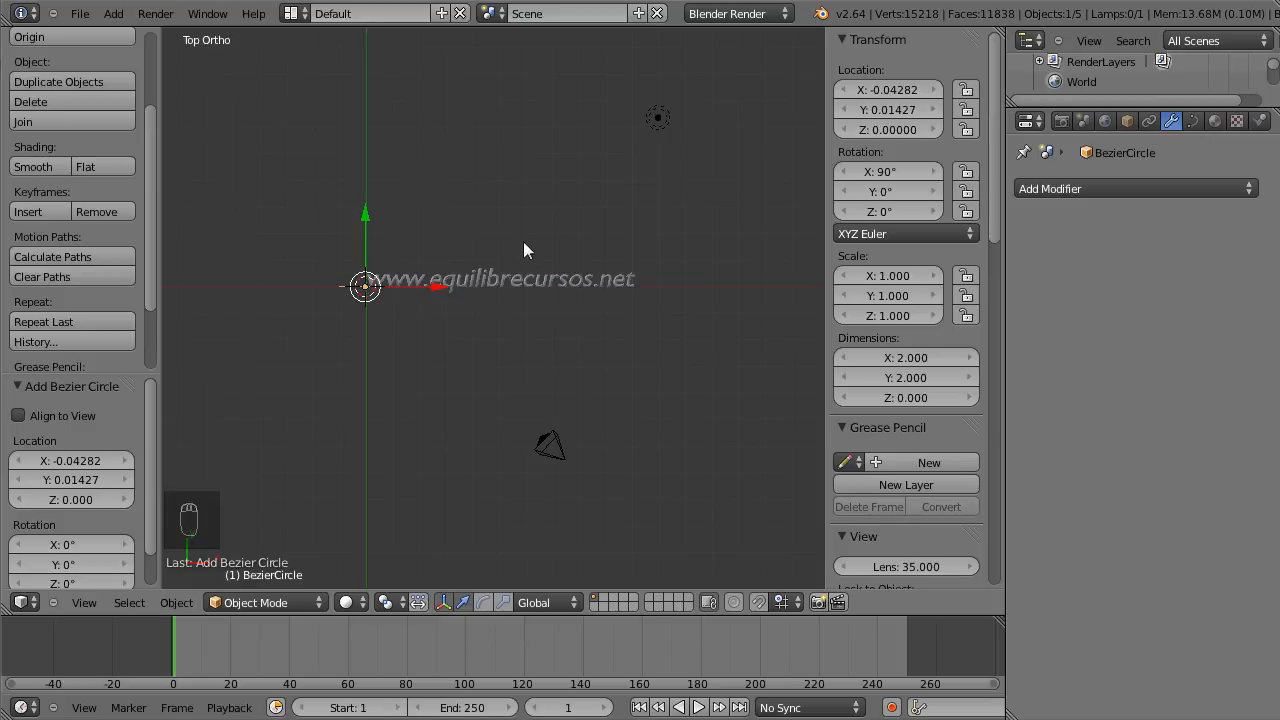
{"action": "key", "text": "n"}
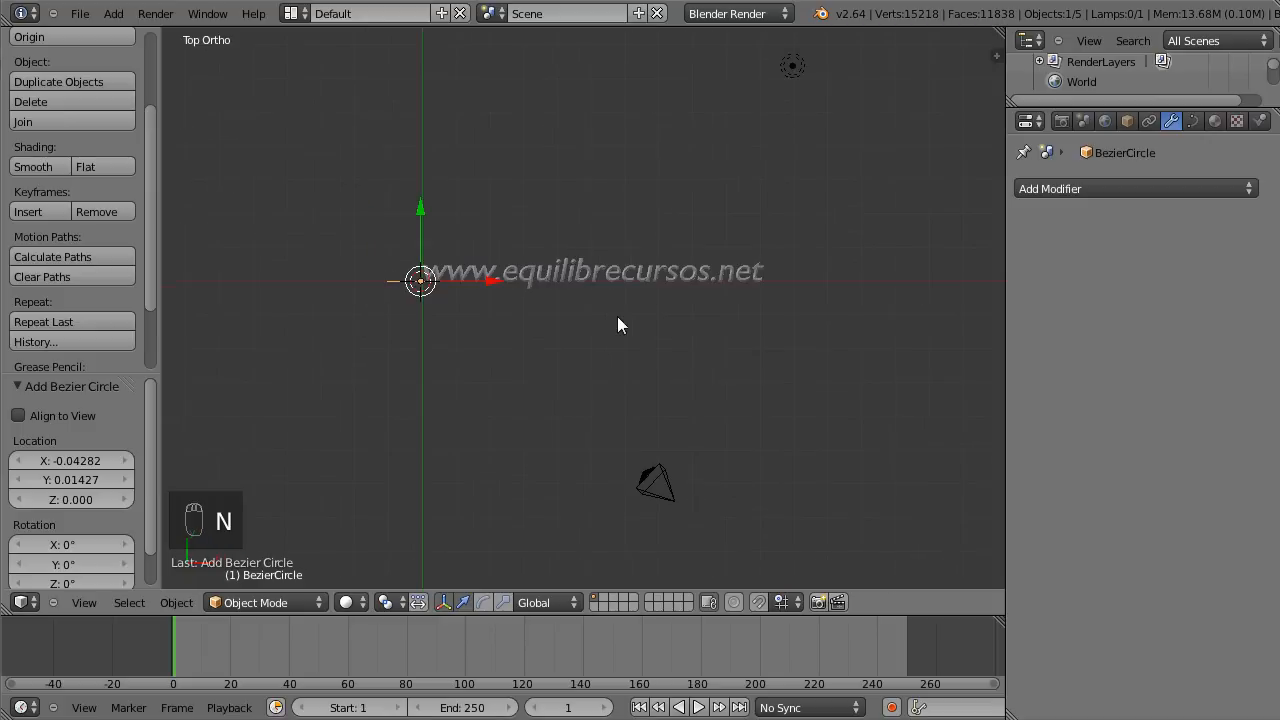
Set BezierCircle as the deforming object in the text's Curve modifier.
{"action": "right_click", "coordinate": [562, 274]}
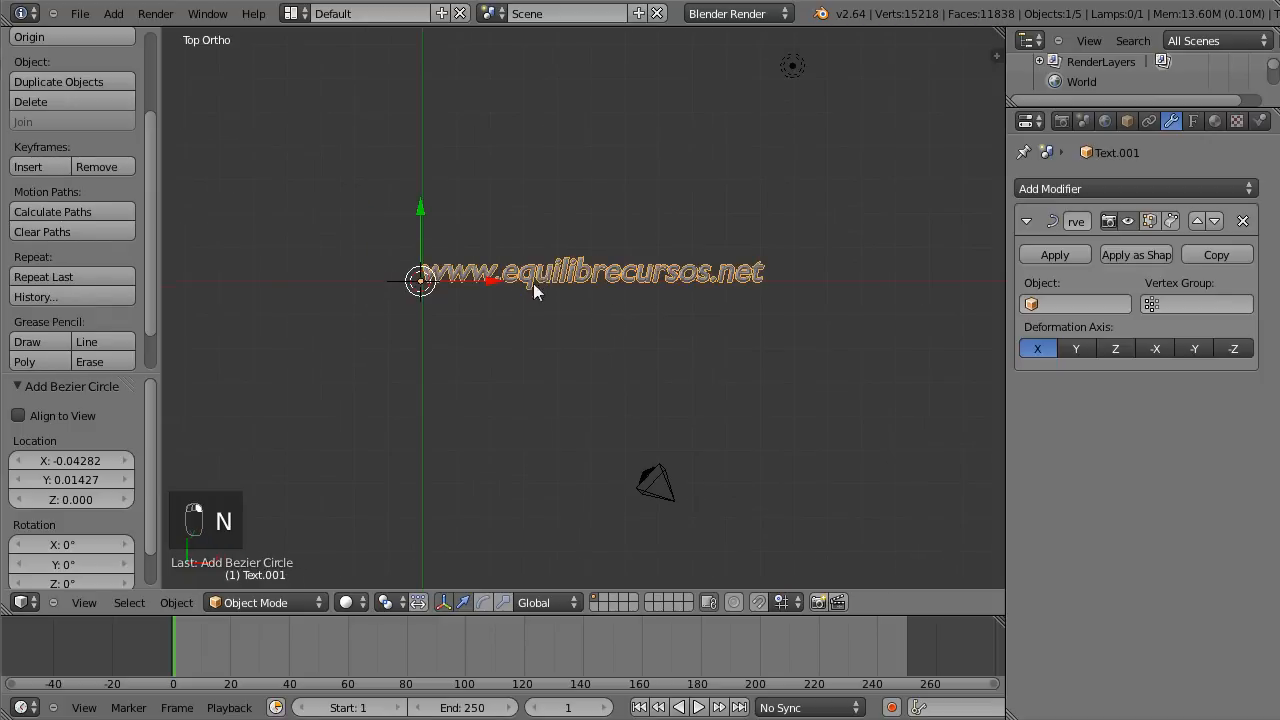
{"action": "left_click", "coordinate": [1056, 303]}
{"action": "left_click", "coordinate": [1059, 334]}
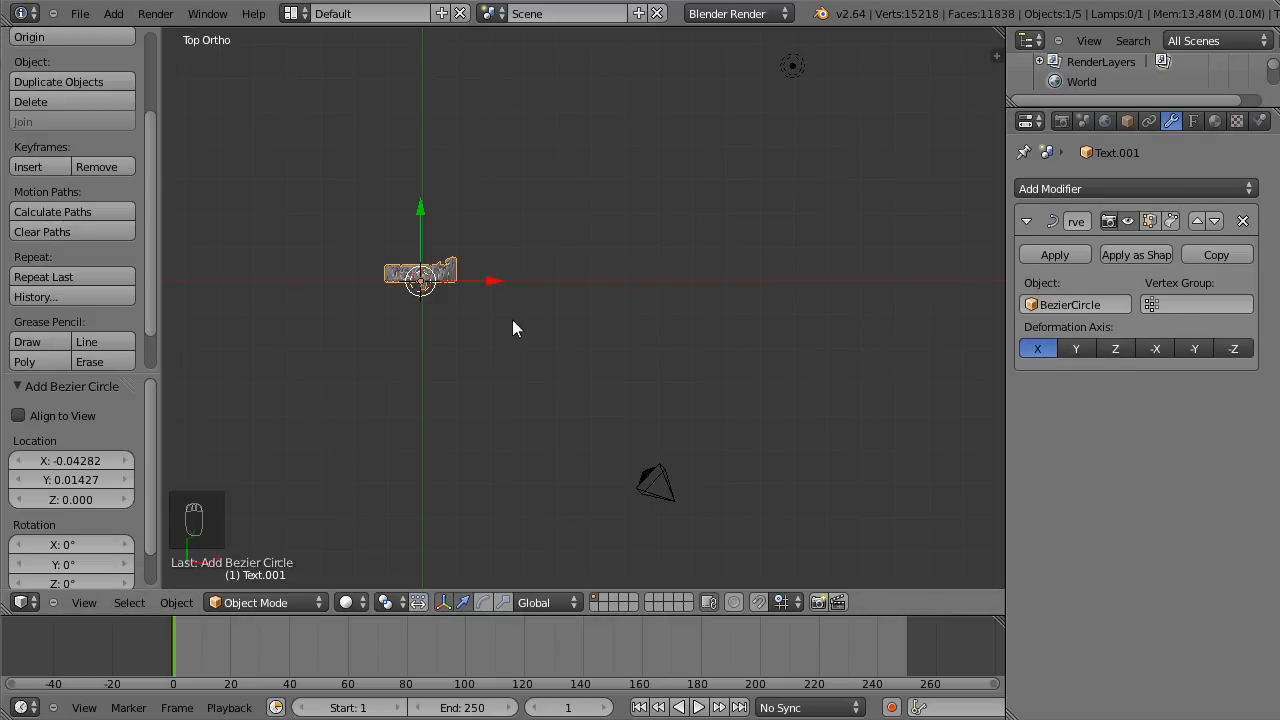
Scale the Bezier circle up uniformly by 1.700 to spread the text around the ring.
{"action": "key", "text": "KP_Add"}
{"action": "key", "text": "KP_Add"}
{"action": "key", "text": "KP_Add"}
{"action": "key", "text": "KP_Add"}
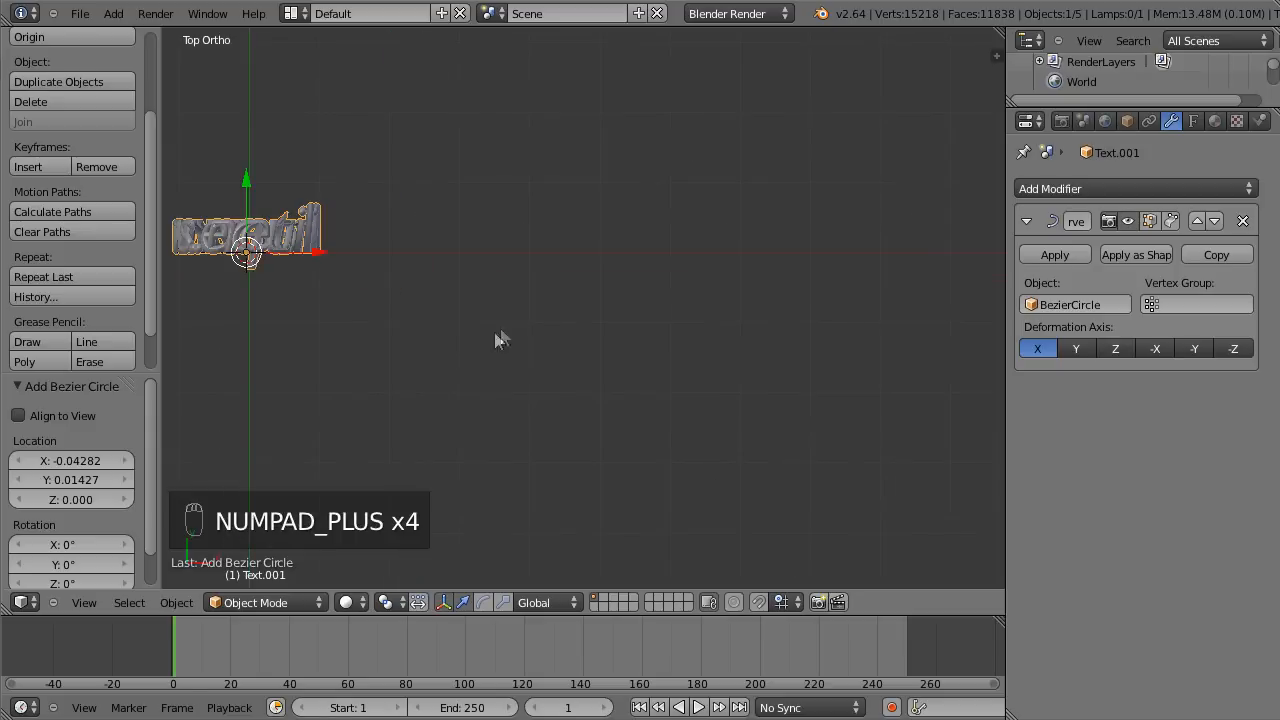
{"action": "middle_click_drag", "start_coordinate": [368, 345], "coordinate": [621, 394], "text": "shift"}
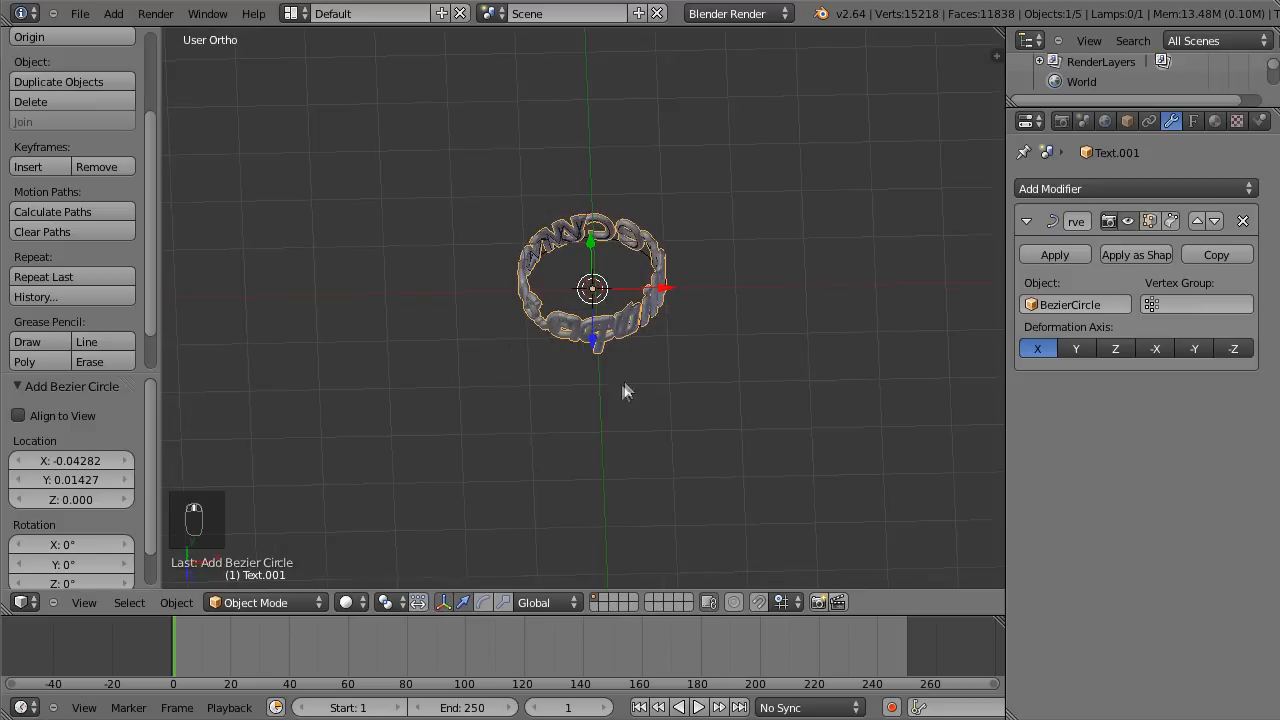
{"action": "right_click", "coordinate": [644, 257]}
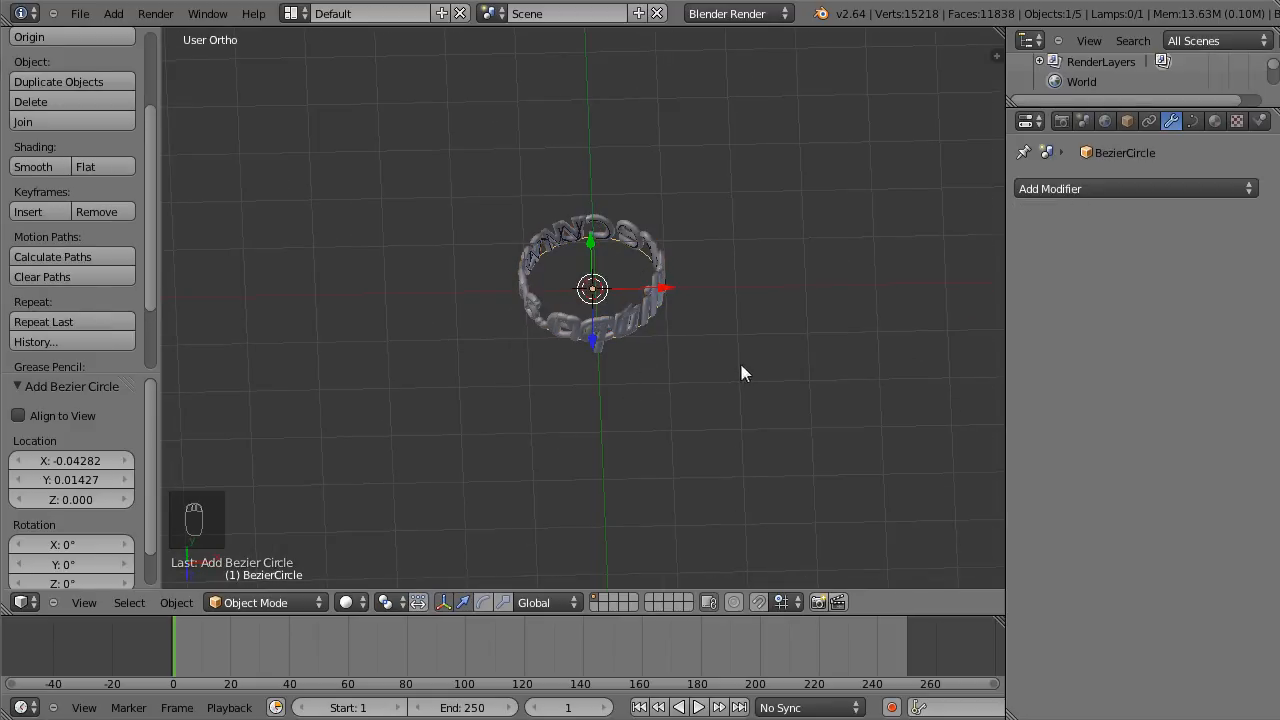
{"action": "key", "text": "s"}
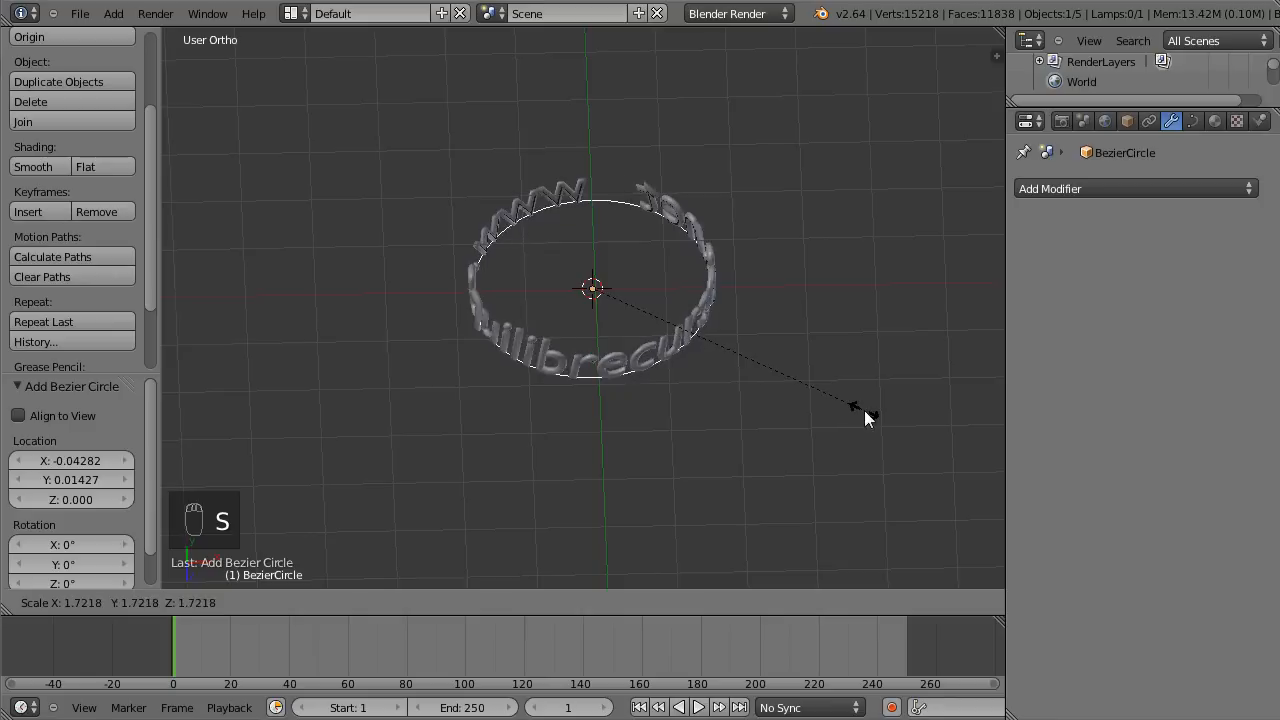
{"action": "left_click", "coordinate": [864, 414]}
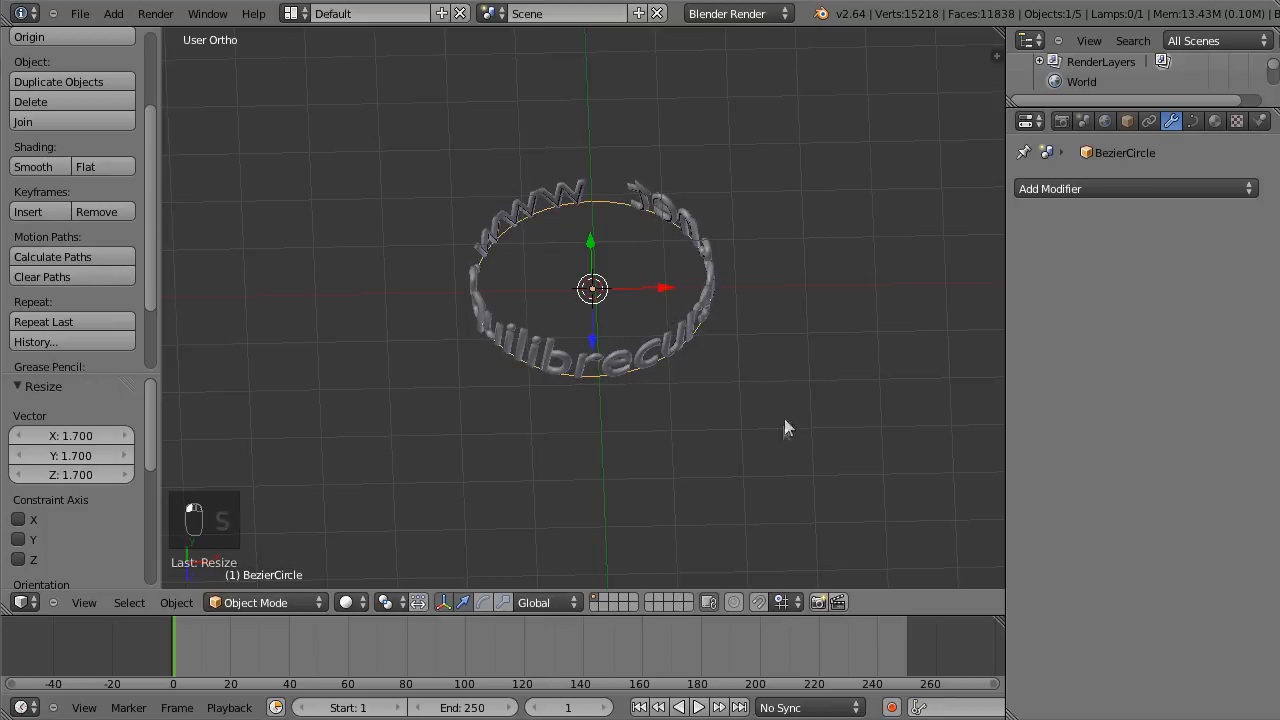
Try -X as the deformation axis of the text's Curve modifier and return it to X.
{"action": "middle_click_drag", "start_coordinate": [725, 483], "coordinate": [705, 412]}
{"action": "middle_click_drag", "start_coordinate": [590, 270], "coordinate": [621, 266]}
{"action": "right_click", "coordinate": [618, 261]}
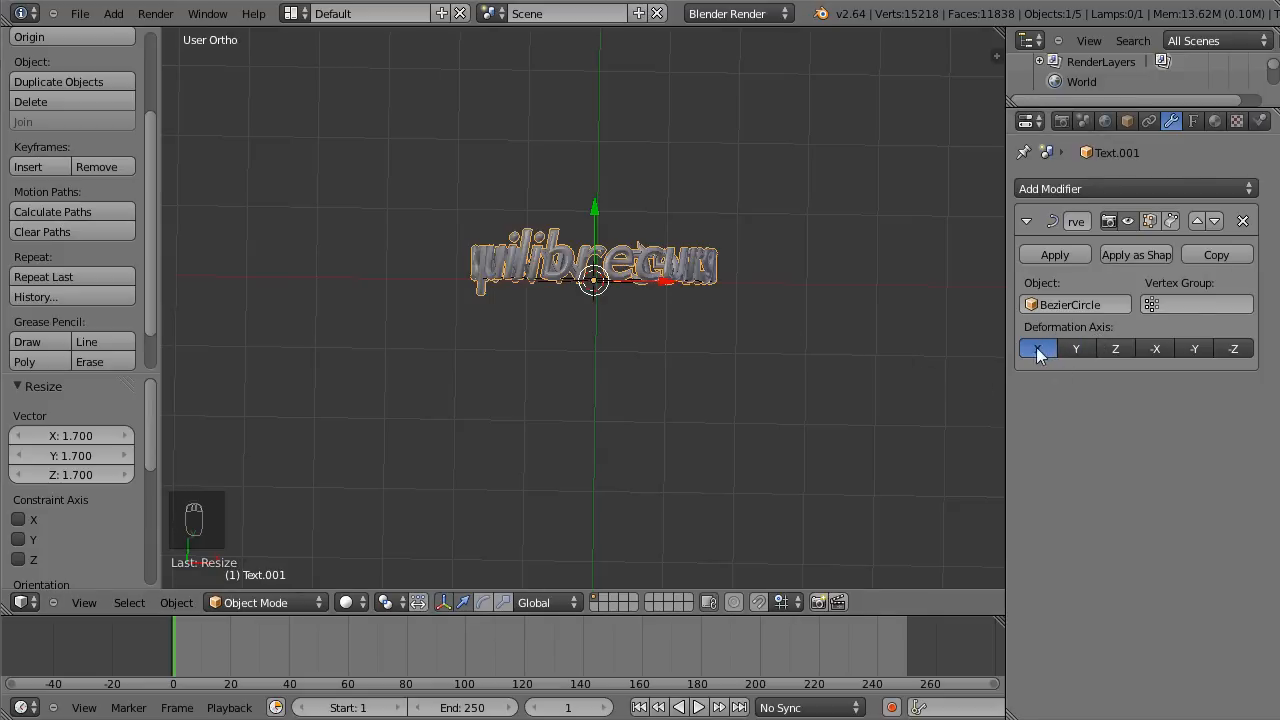
{"action": "left_click", "coordinate": [1154, 350]}
{"action": "middle_click_drag", "start_coordinate": [670, 347], "coordinate": [682, 290]}
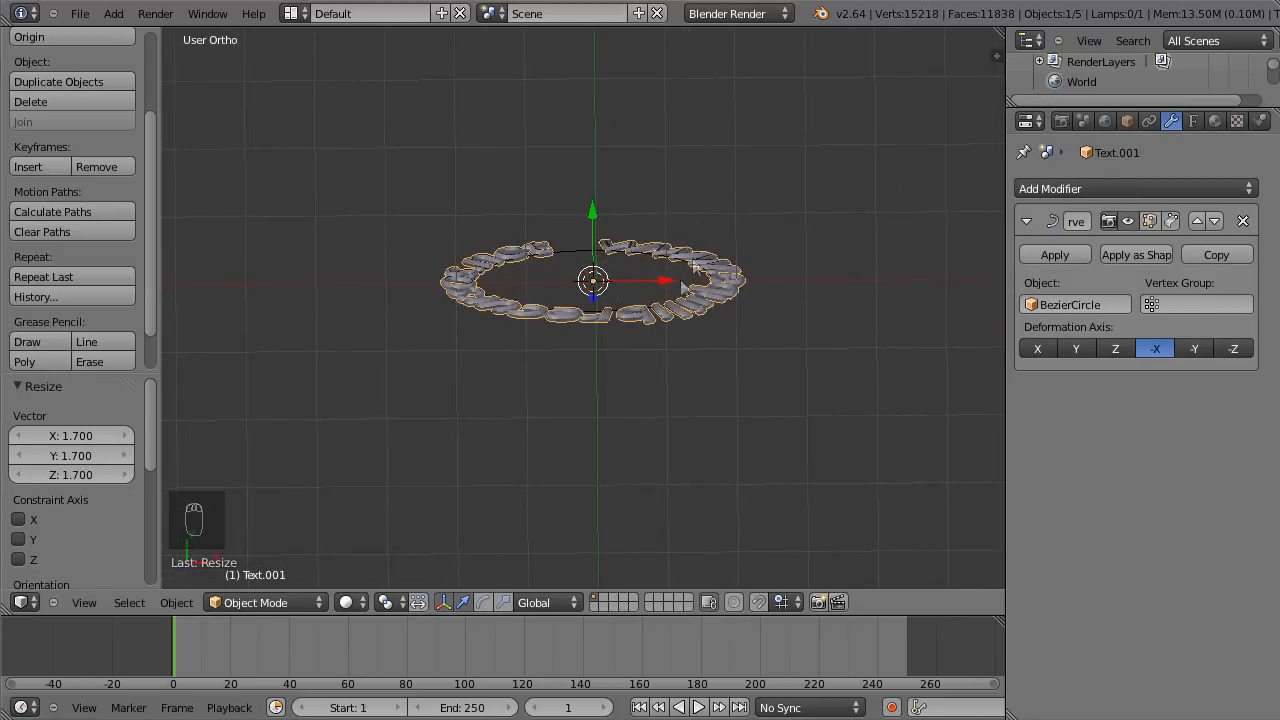
{"action": "left_click", "coordinate": [1035, 348]}
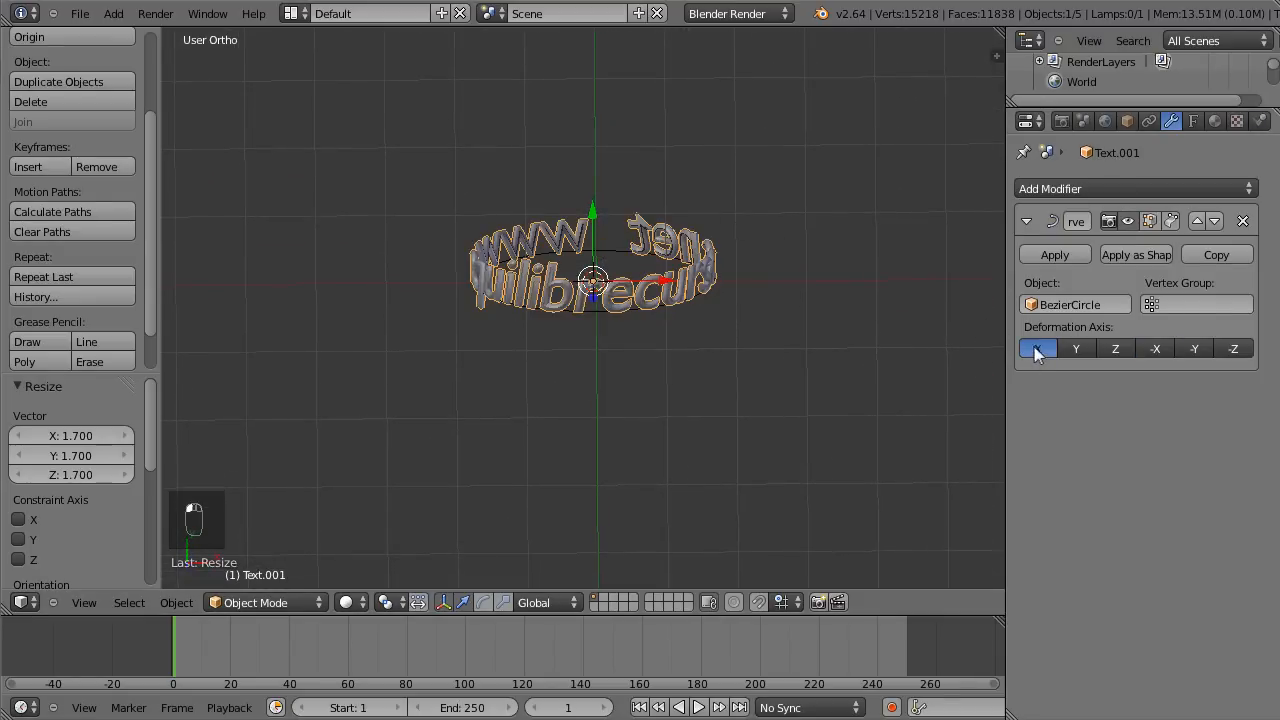
Examine the ring-shaped text from several angles and close up.
{"action": "middle_click_drag", "start_coordinate": [777, 417], "coordinate": [732, 305]}
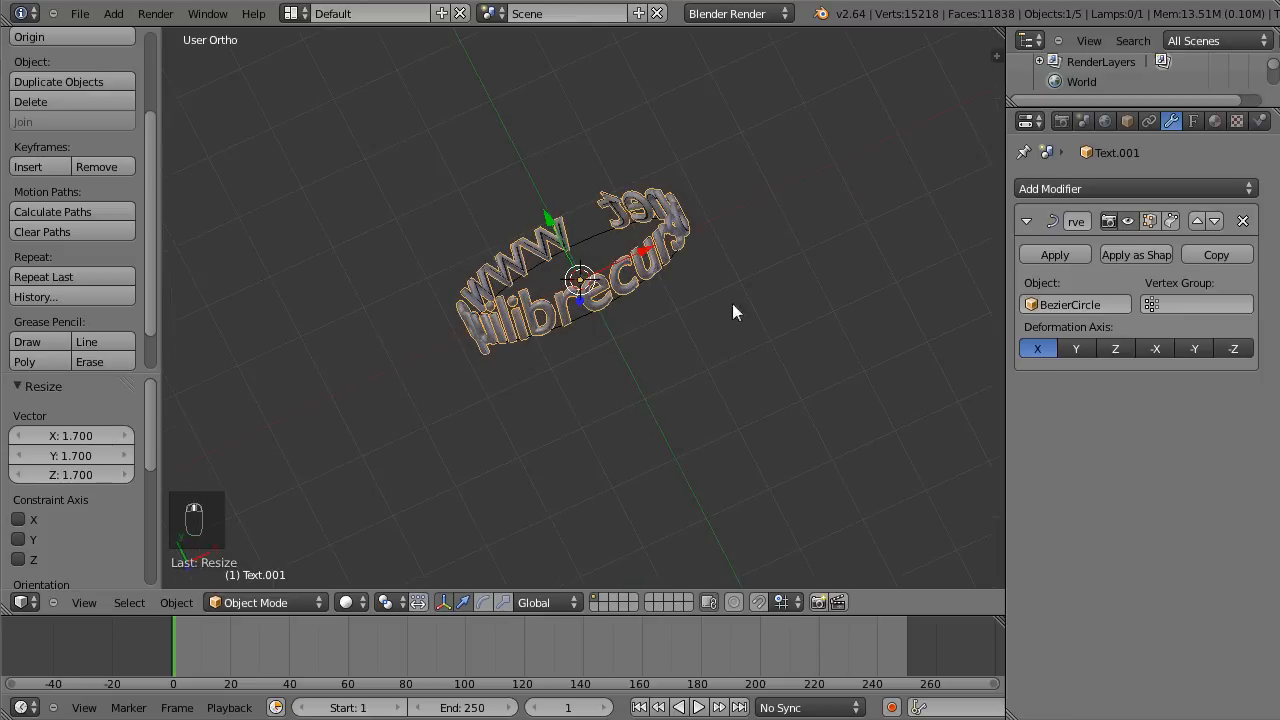
{"action": "middle_click_drag", "start_coordinate": [477, 243], "coordinate": [568, 322]}
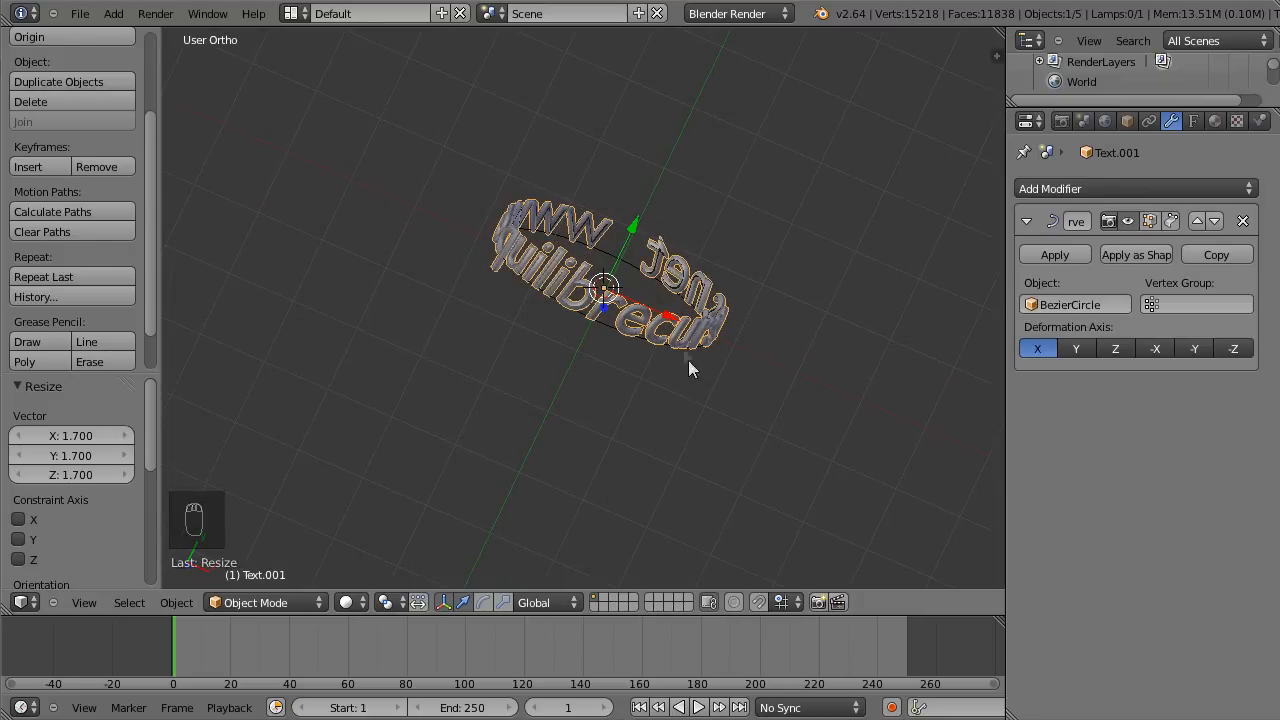
{"action": "middle_click_drag", "start_coordinate": [677, 354], "coordinate": [663, 317]}
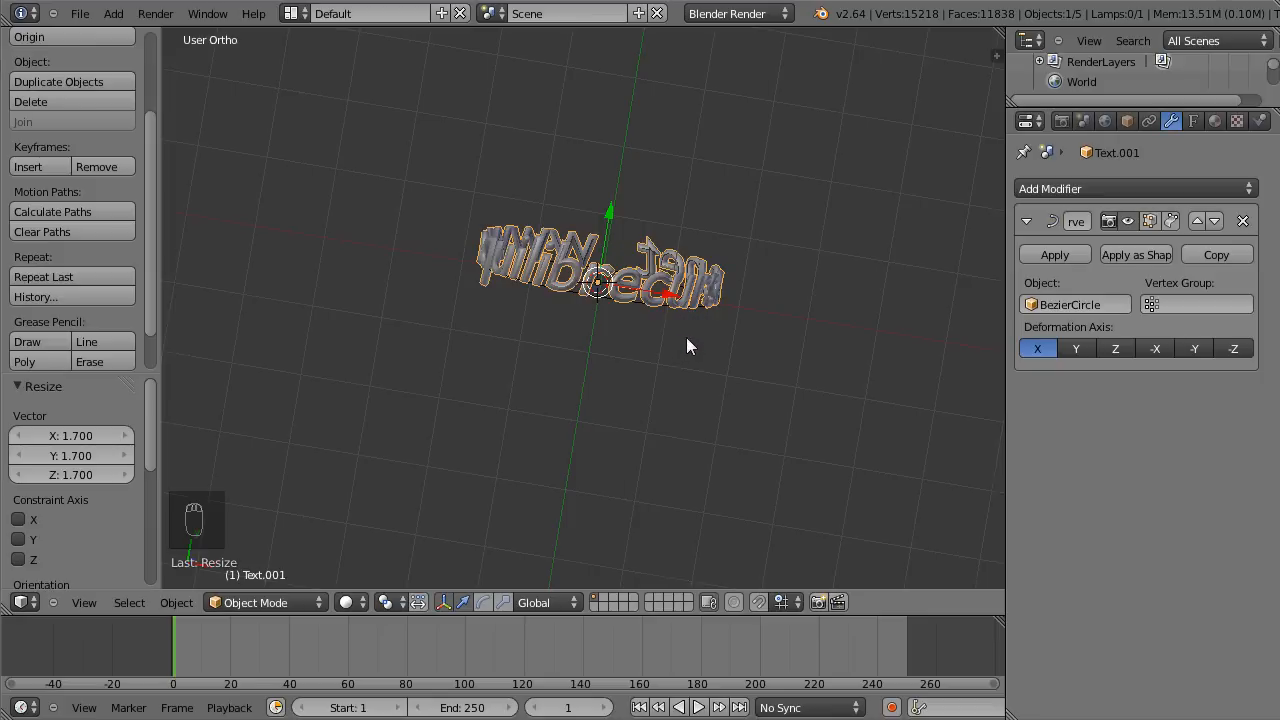
{"action": "key", "text": "KP_Add"}
{"action": "key", "text": "KP_Add"}
{"action": "key", "text": "KP_Add"}
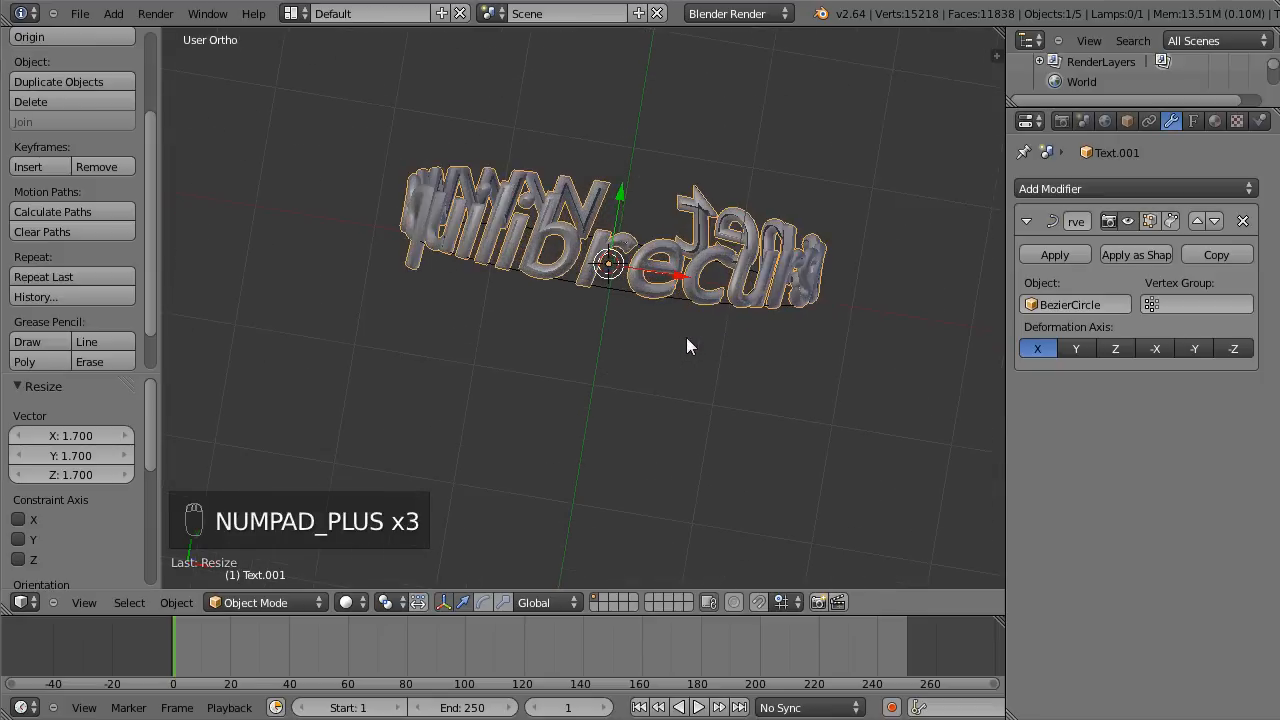